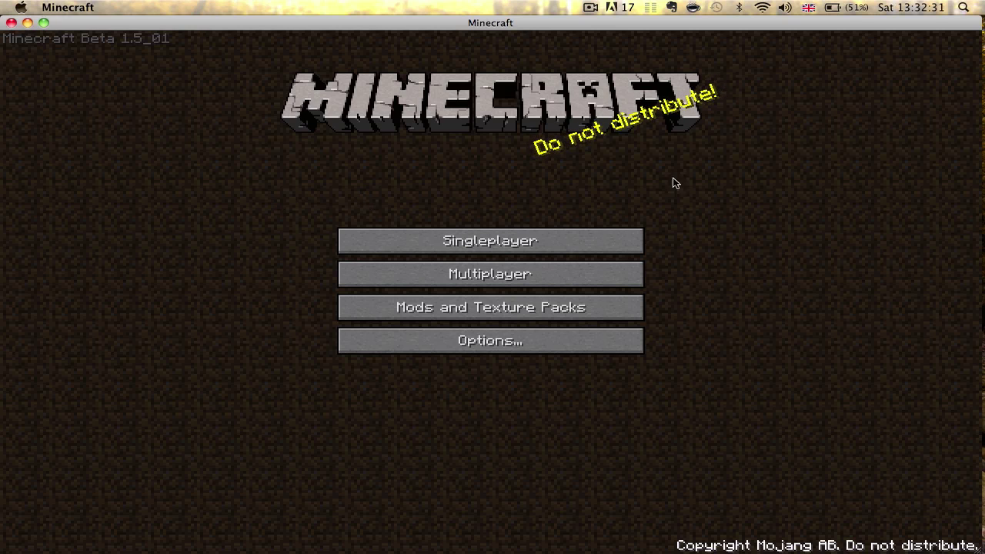
Step: Create a new single-player world
{"action": "mouse_move", "coordinate": [983, 143]}
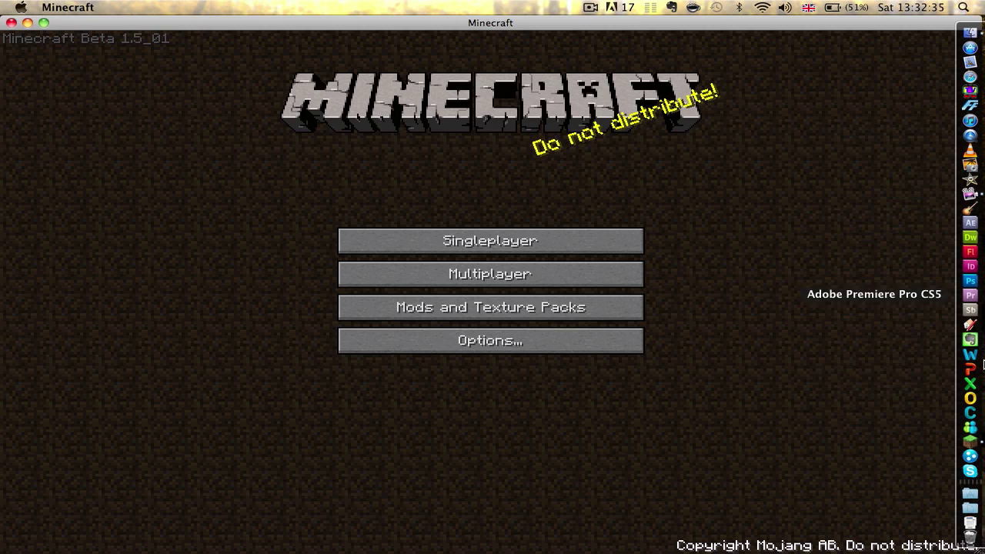
{"action": "left_click", "coordinate": [372, 248]}
{"action": "left_click", "coordinate": [550, 498]}
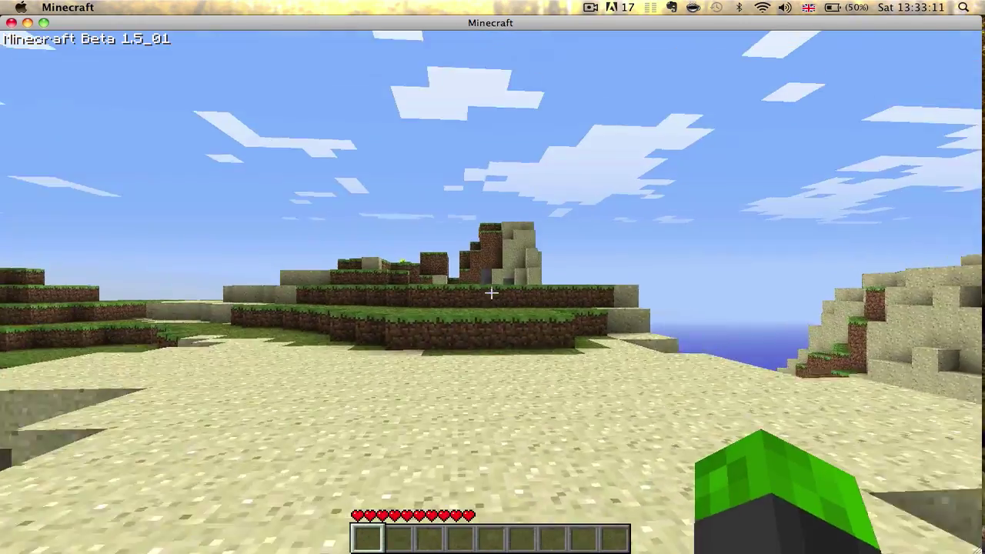
Step: Walk across the new world's sand and grass terrain to examine how the default textures look
{"action": "key", "text": "w"}
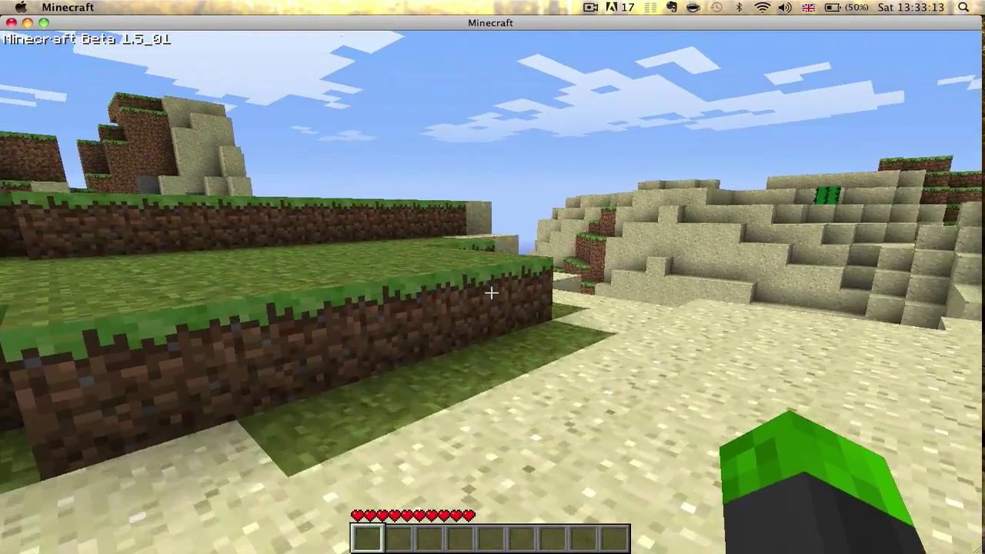
{"action": "key", "text": "w"}
{"action": "key", "text": "space"}
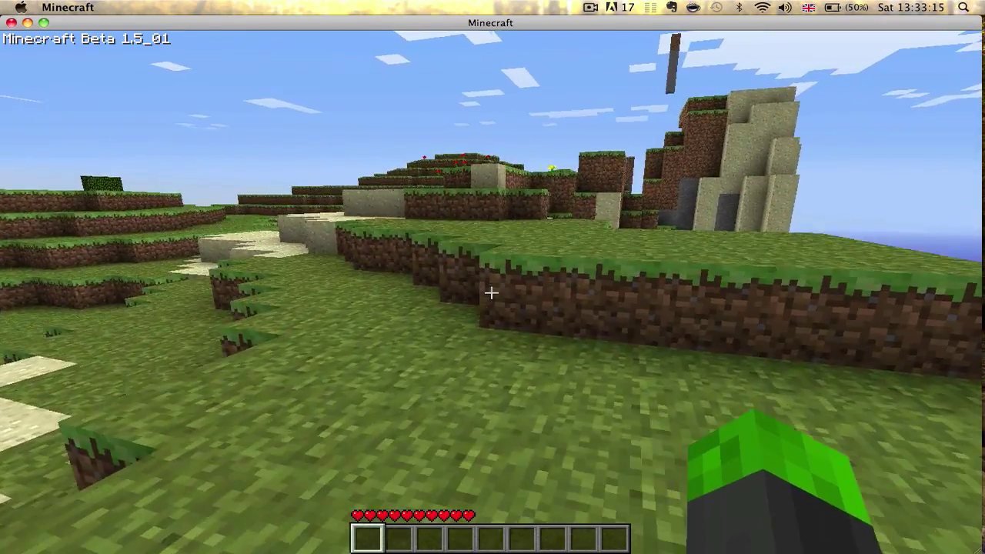
{"action": "key", "text": "w"}
{"action": "key", "text": "space"}
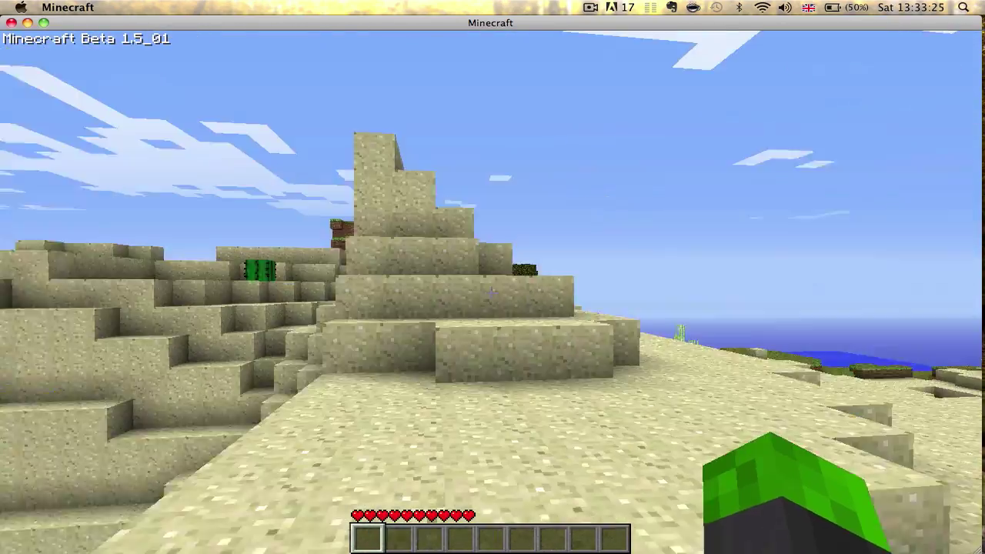
{"action": "key", "text": "w"}
{"action": "key", "text": "space"}
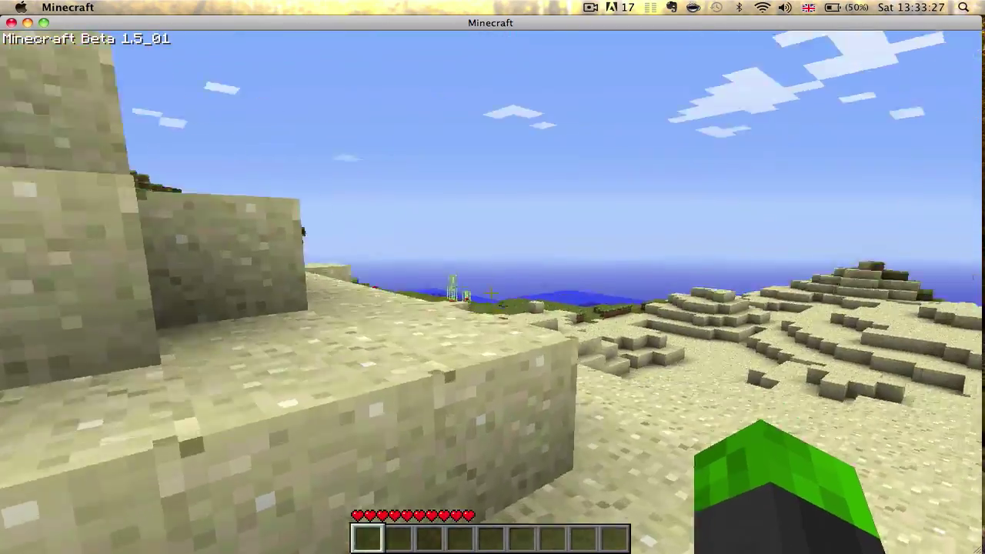
{"action": "key", "text": "w"}
{"action": "key", "text": "space"}
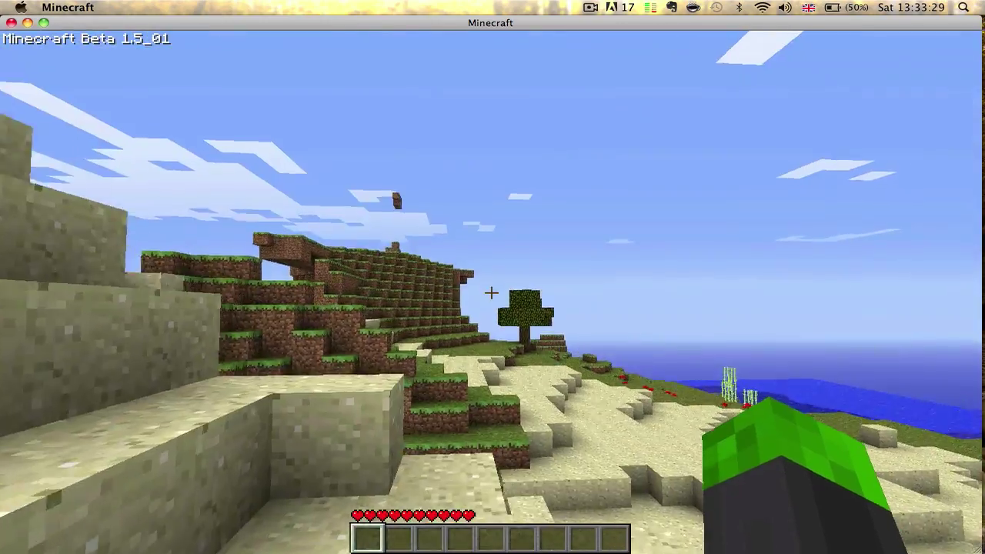
{"action": "key", "text": "w"}
{"action": "key", "text": "space"}
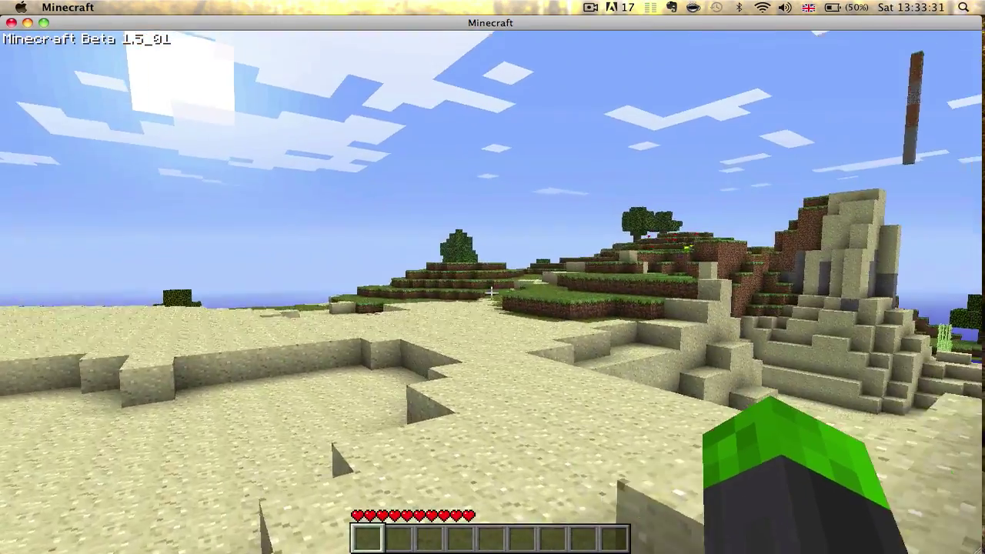
{"action": "key", "text": "w"}
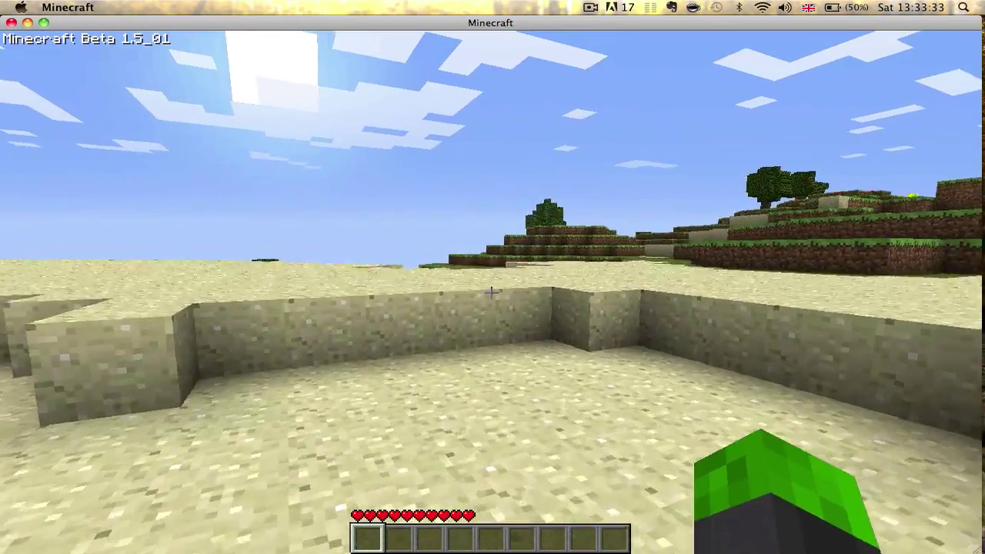
{"action": "key", "text": "w"}
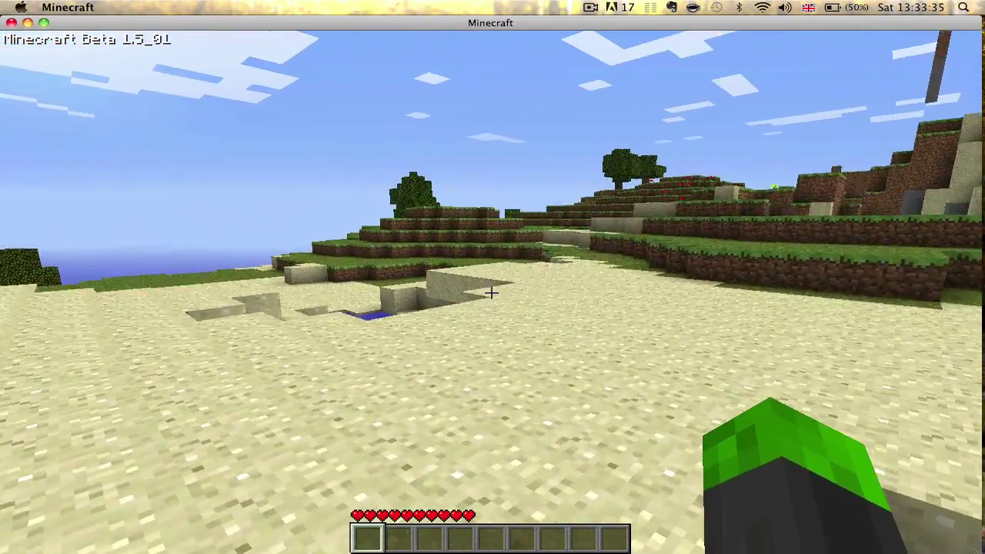
{"action": "key", "text": "w"}
Step: Save and quit the world, and switch the texture pack from the default to 64x4kids.zip
{"action": "key", "text": "Escape"}
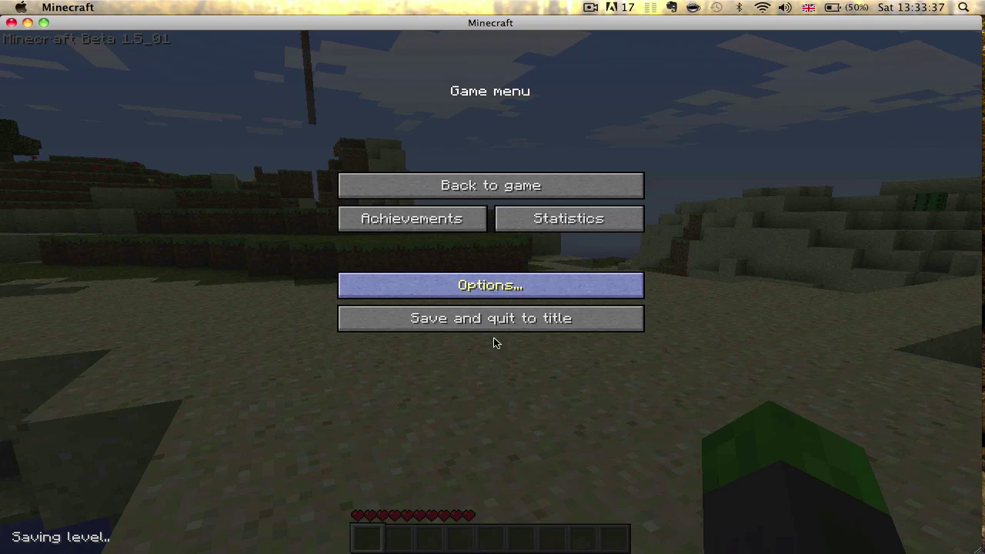
{"action": "left_click", "coordinate": [480, 323]}
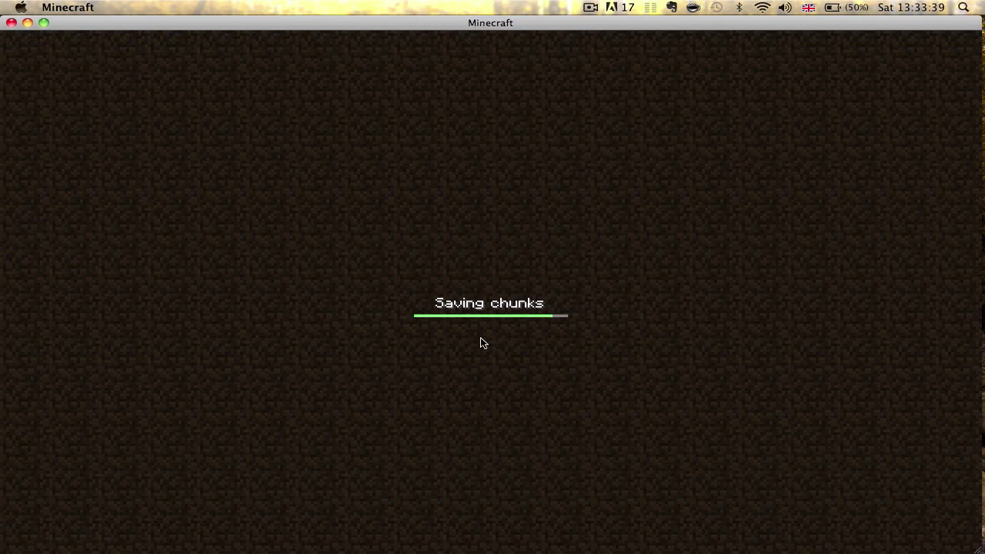
{"action": "left_click", "coordinate": [474, 316]}
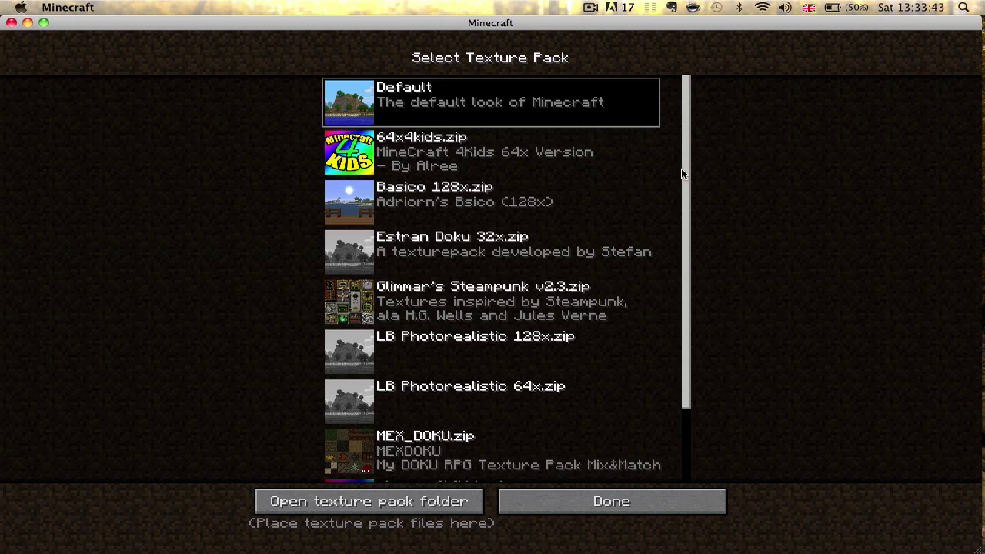
{"action": "mouse_move", "coordinate": [688, 158]}
{"action": "left_mouse_down"}
{"action": "mouse_move", "coordinate": [698, 300]}
{"action": "mouse_move", "coordinate": [686, 172]}
{"action": "left_mouse_up"}
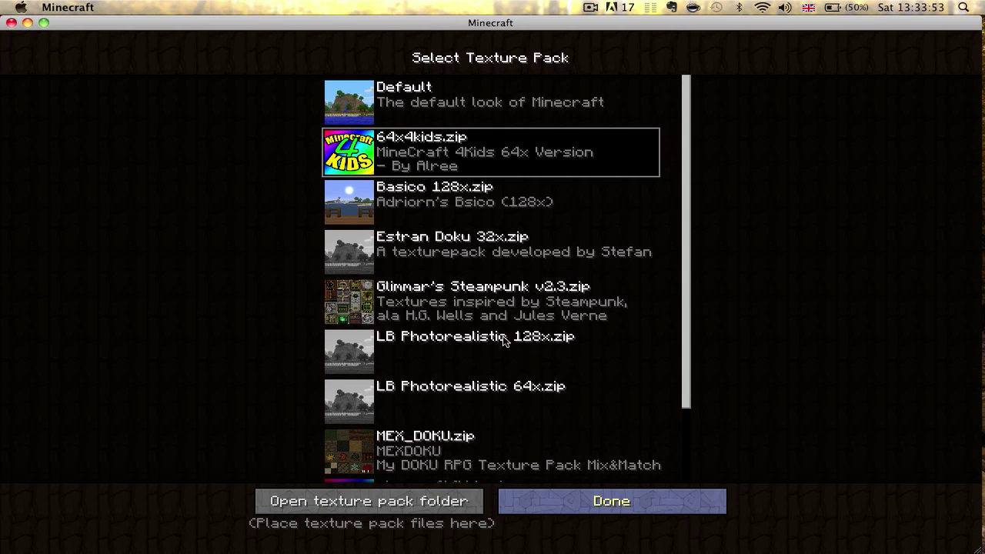
{"action": "key", "text": "Escape"}
Step: Load the saved world New World and strike the sand block beside the water
{"action": "left_click", "coordinate": [474, 247]}
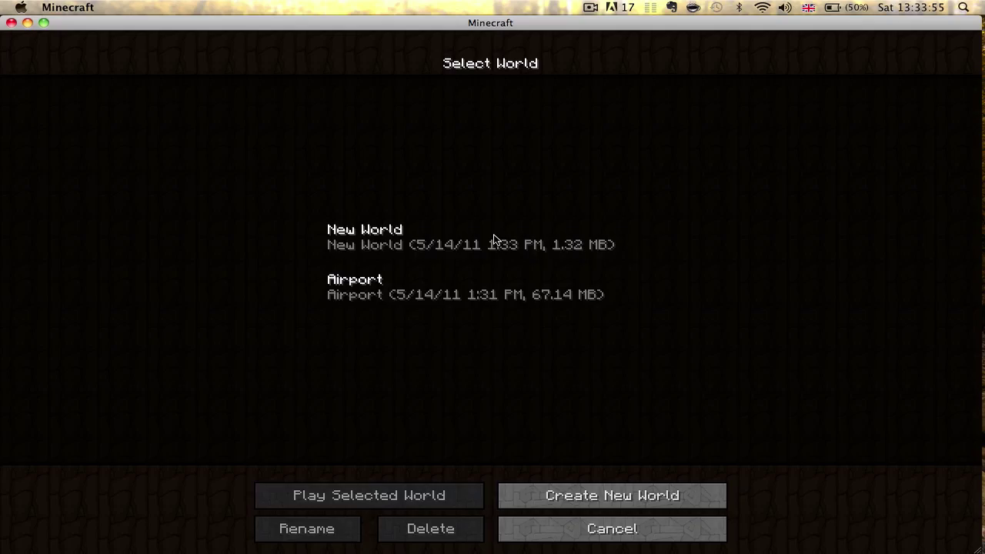
{"action": "double_click", "coordinate": [493, 235]}
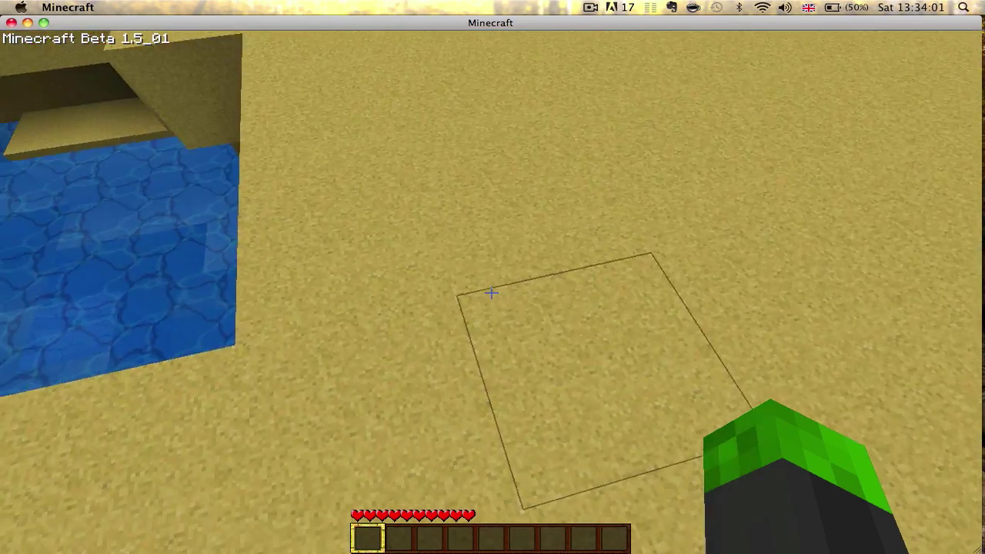
{"action": "left_click", "coordinate": [491, 293]}
{"action": "left_click", "coordinate": [491, 293]}
{"action": "left_click", "coordinate": [491, 292]}
{"action": "left_click", "coordinate": [491, 292]}
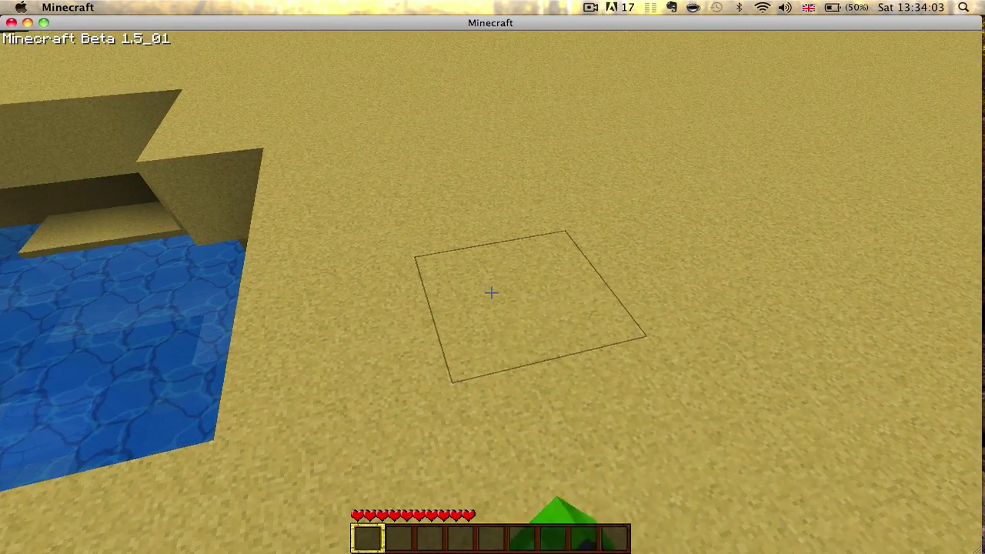
{"action": "left_click", "coordinate": [491, 292]}
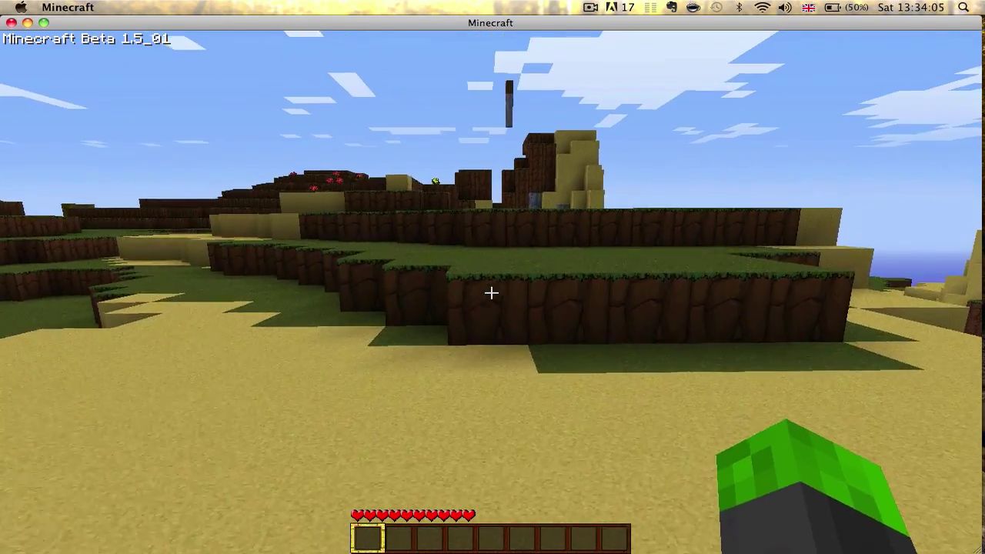
Step: Walk over the grass terraces, flowers and cliffs to examine the terrain with the 64x4kids texture pack
{"action": "key", "text": "w"}
{"action": "key", "text": "space"}
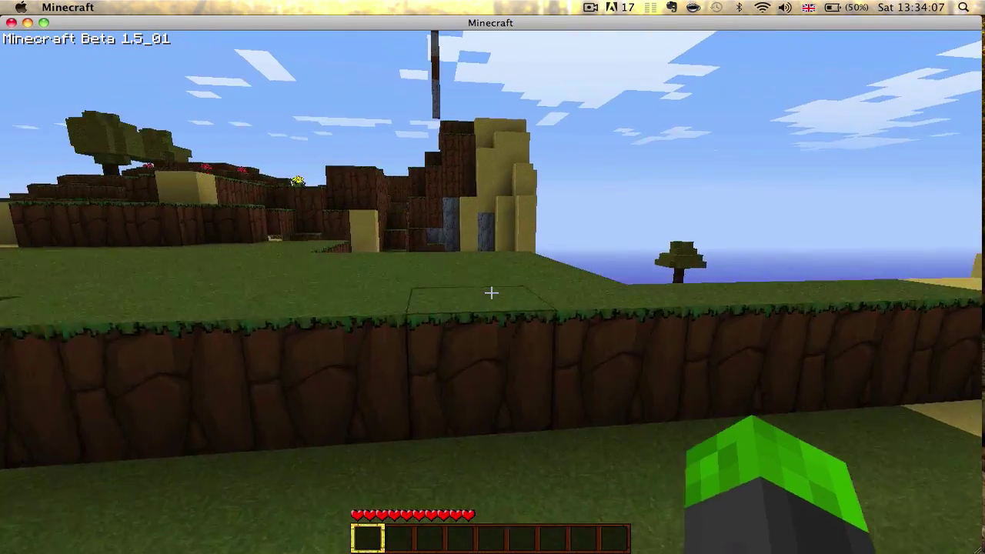
{"action": "key", "text": "w"}
{"action": "key", "text": "space"}
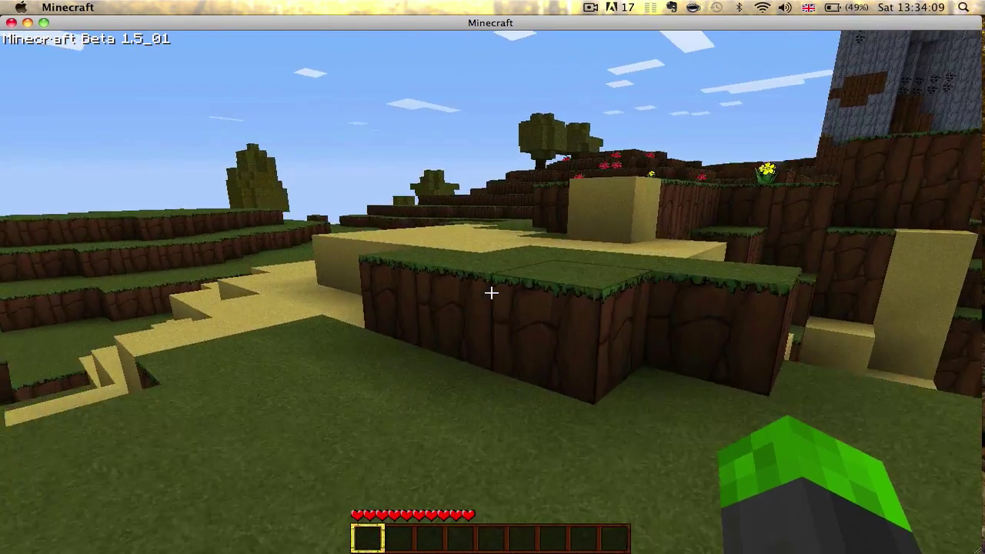
{"action": "key", "text": "w"}
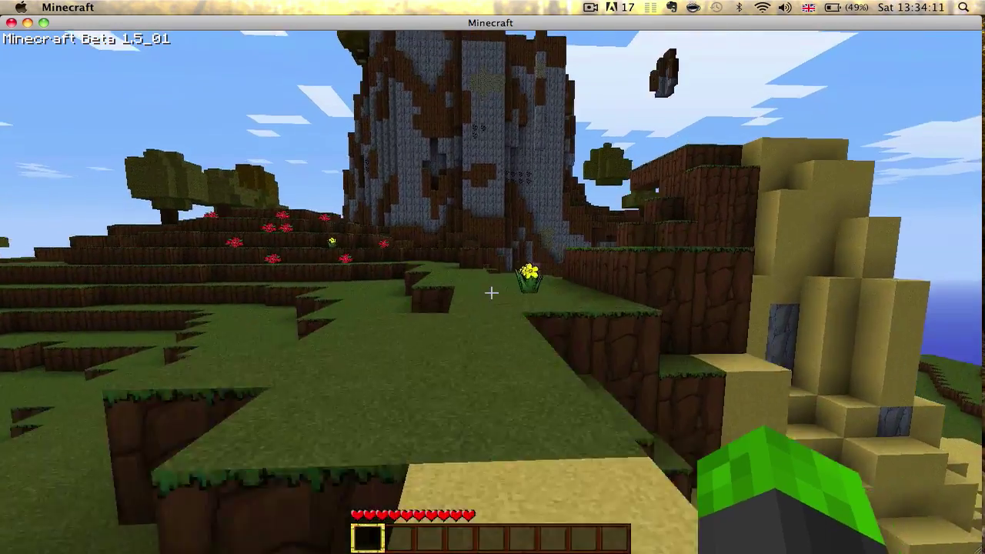
{"action": "key", "text": "w"}
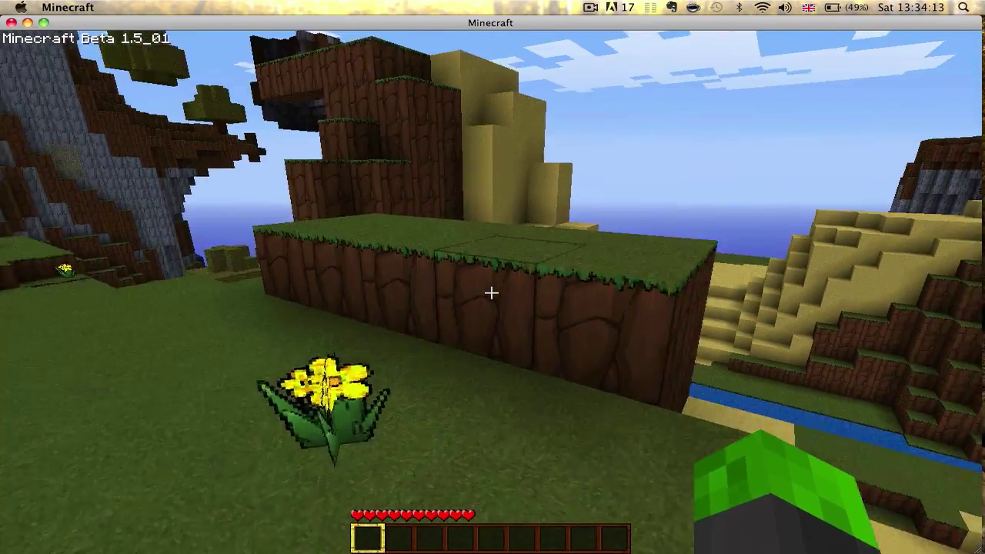
{"action": "key", "text": "w"}
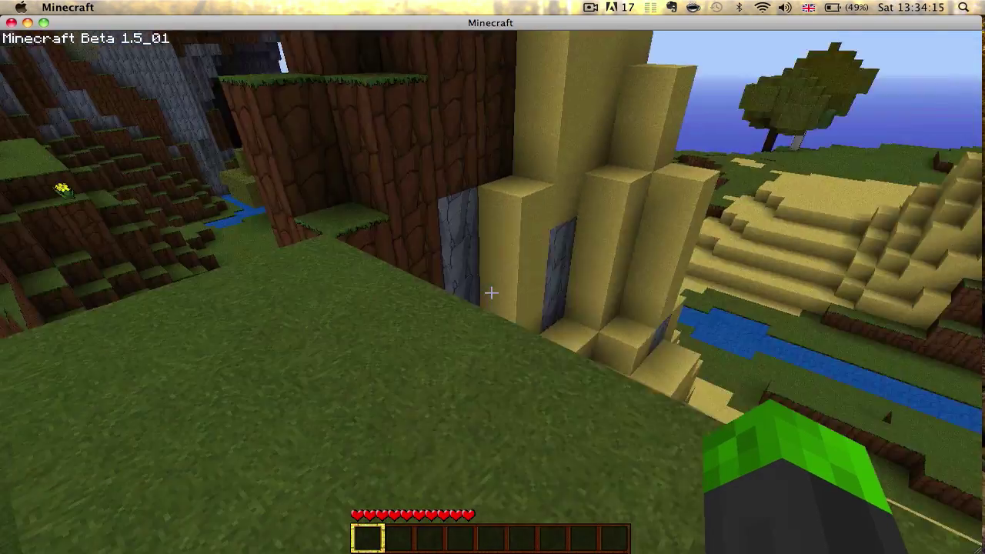
{"action": "key", "text": "w"}
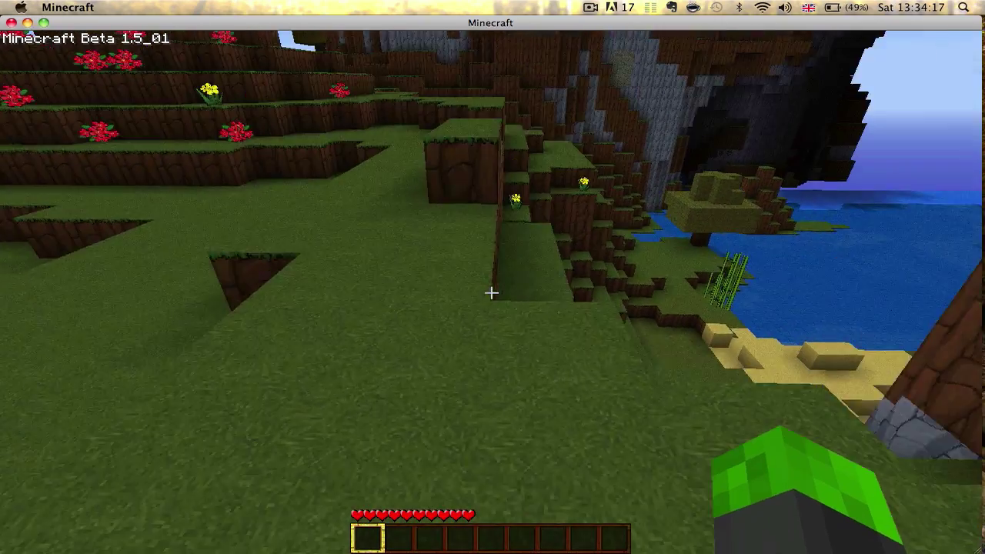
{"action": "key", "text": "w"}
{"action": "key", "text": "space"}
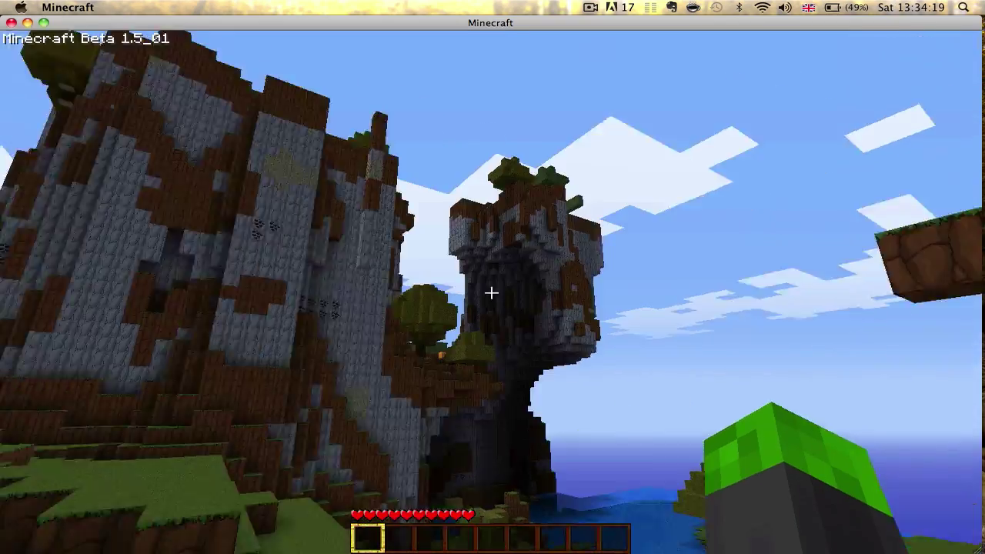
{"action": "key", "text": "w"}
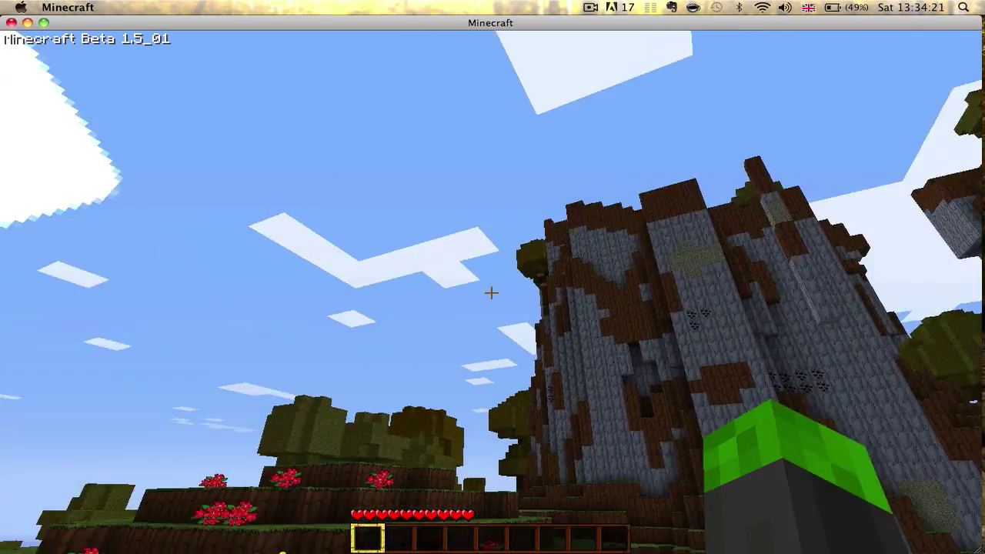
{"action": "key", "text": "w"}
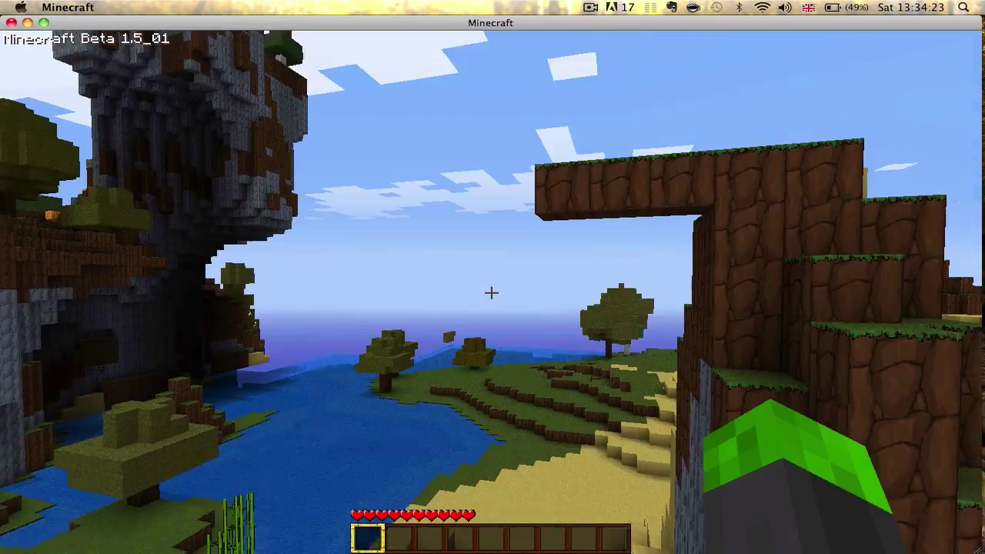
{"action": "key", "text": "w"}
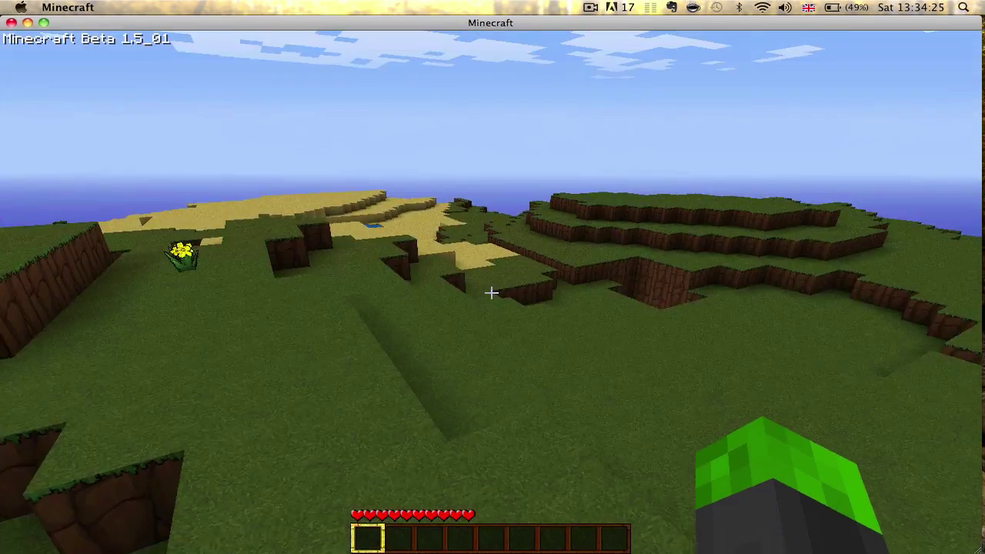
{"action": "key", "text": "w"}
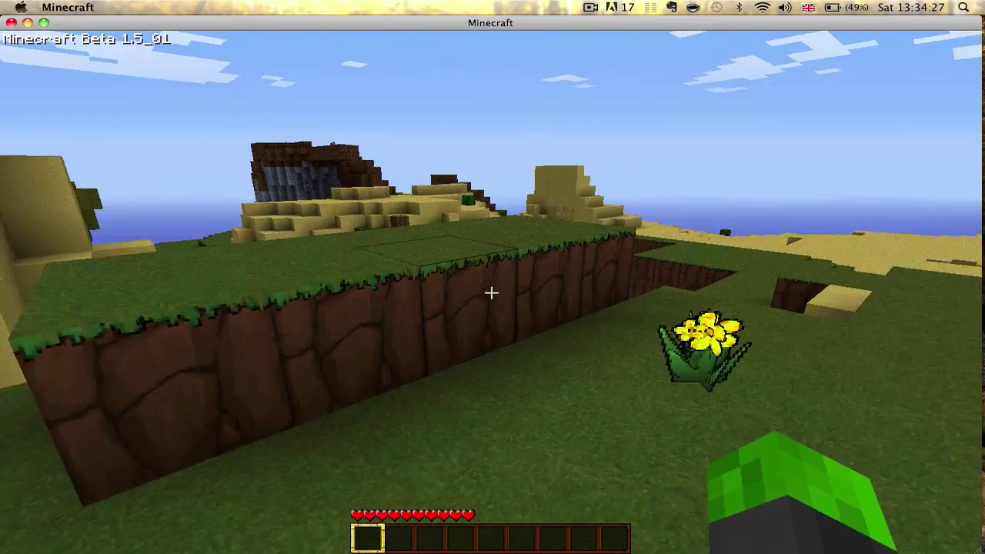
Step: Save the world and quit to the title screen
{"action": "key", "text": "Escape"}
{"action": "left_click", "coordinate": [510, 321]}
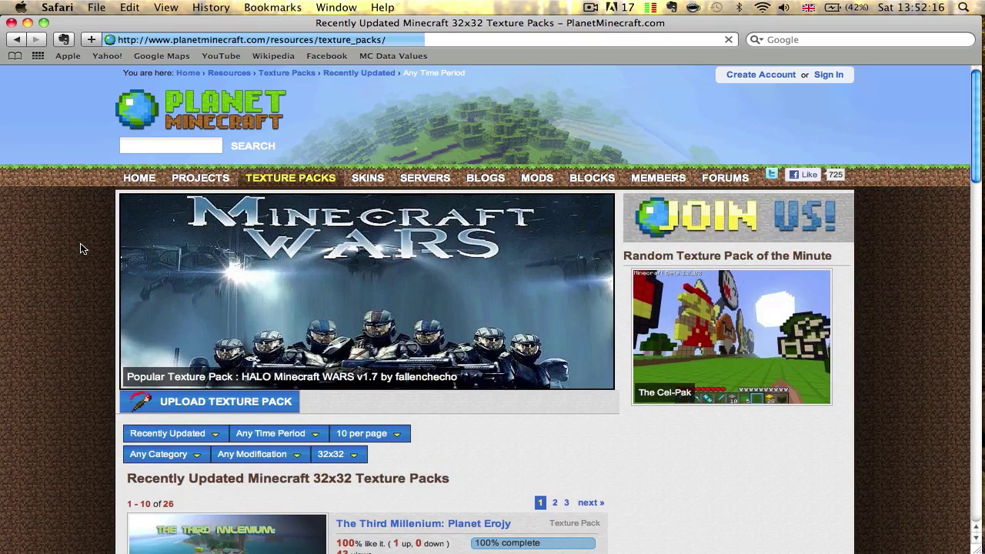
Step: In Safari, look through Planet Minecraft's 32x32 texture packs and set the resolution filter to 16x16
{"action": "scroll", "coordinate": [83, 248], "scroll_direction": "down", "scroll_amount": 10}
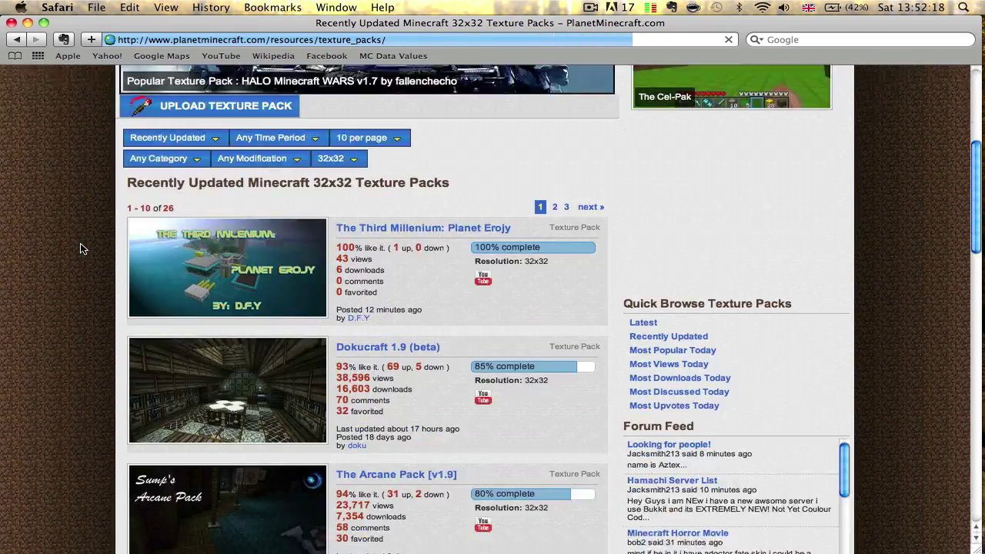
{"action": "scroll", "coordinate": [83, 248], "scroll_direction": "down", "scroll_amount": 8}
{"action": "scroll", "coordinate": [83, 248], "scroll_direction": "up", "scroll_amount": 15}
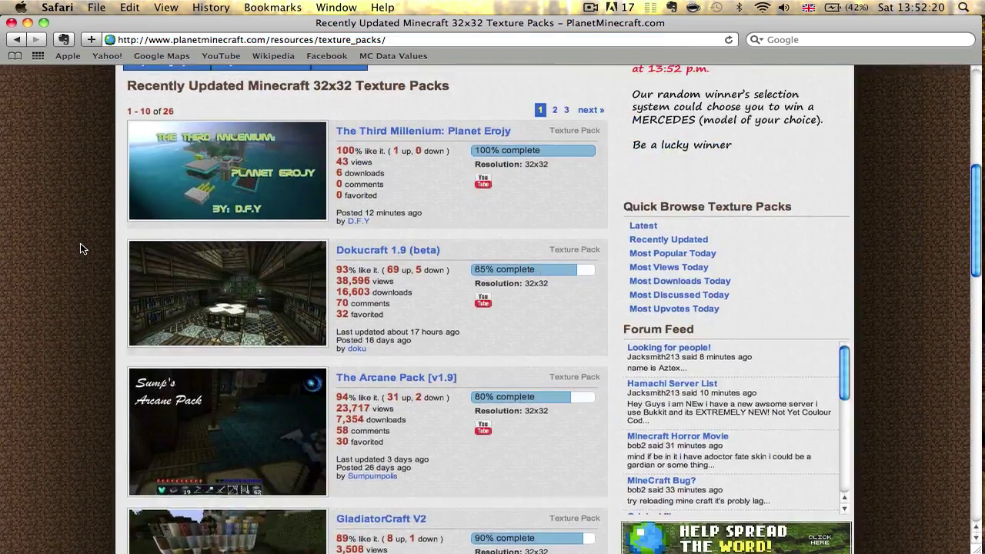
{"action": "scroll", "coordinate": [83, 249], "scroll_direction": "down", "scroll_amount": 5}
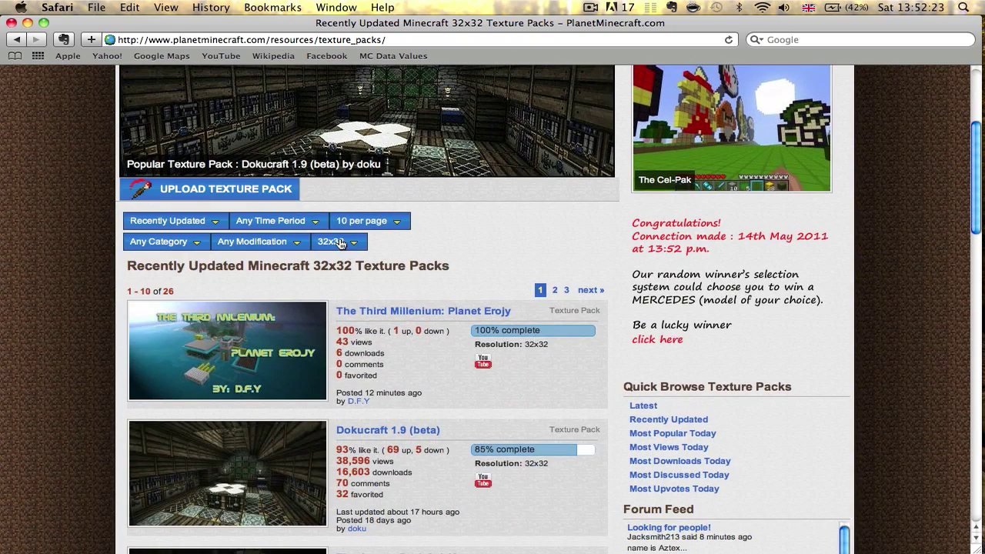
{"action": "left_click", "coordinate": [341, 243]}
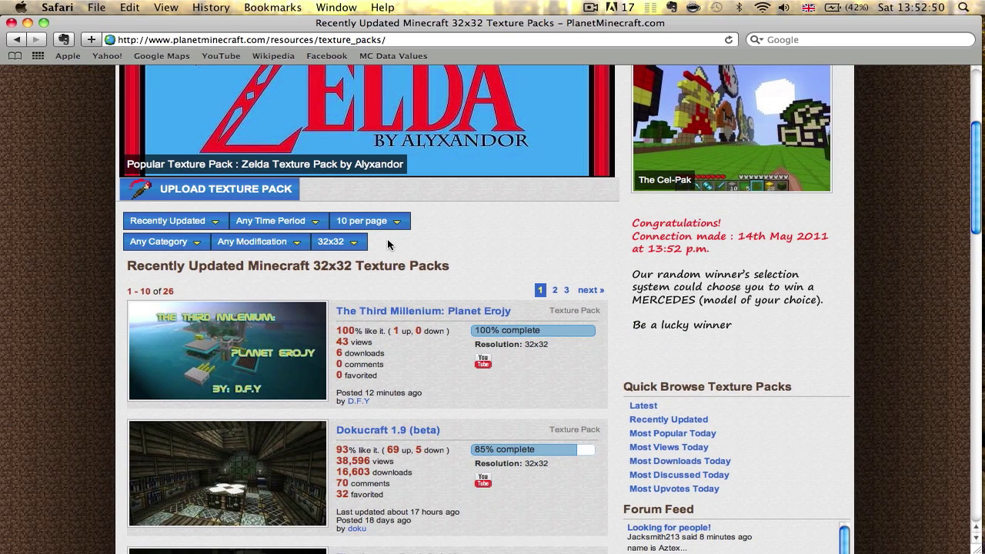
{"action": "mouse_move", "coordinate": [359, 244]}
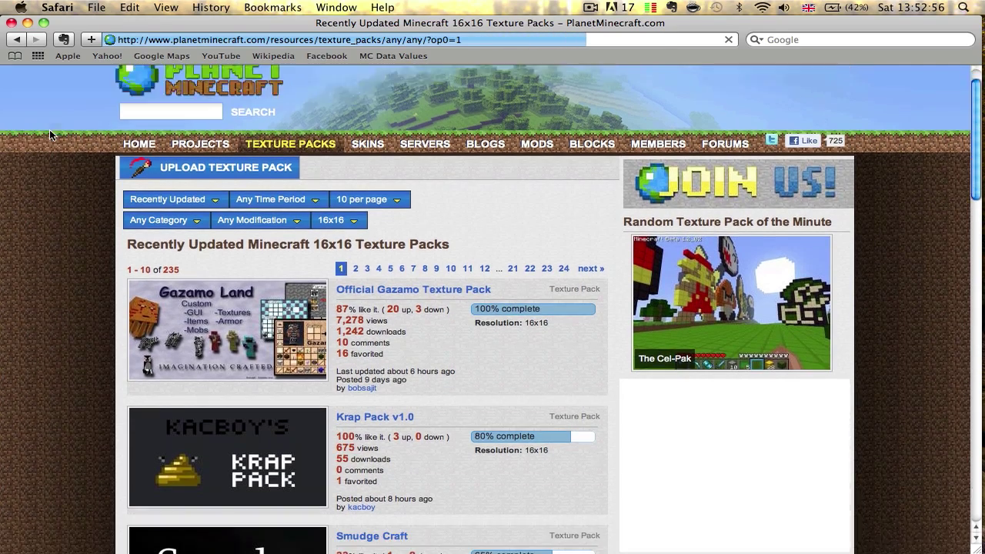
Step: Open the Official Gazamo Texture Pack page from the 16x16 results and download the texture pack
{"action": "scroll", "coordinate": [49, 135], "scroll_direction": "down", "scroll_amount": 3}
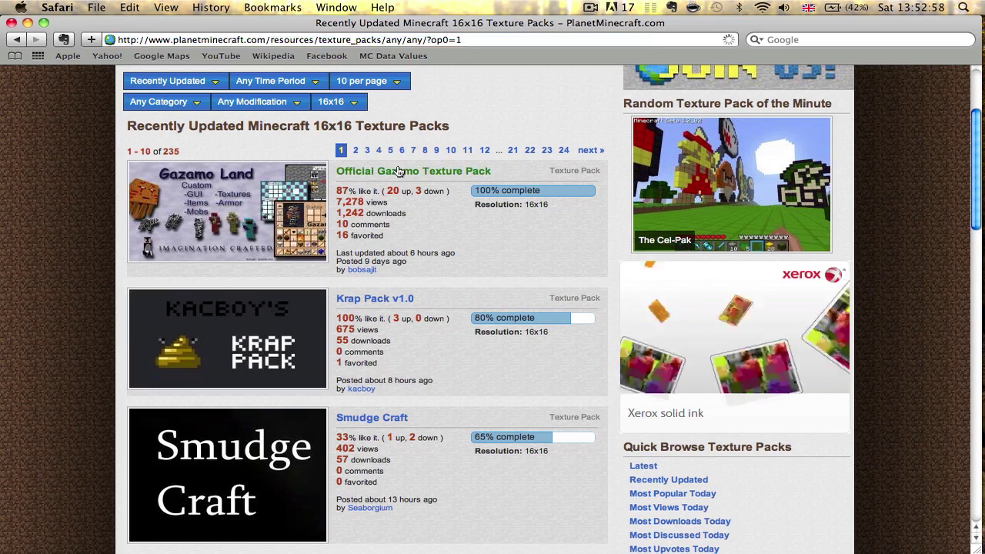
{"action": "left_click", "coordinate": [398, 170]}
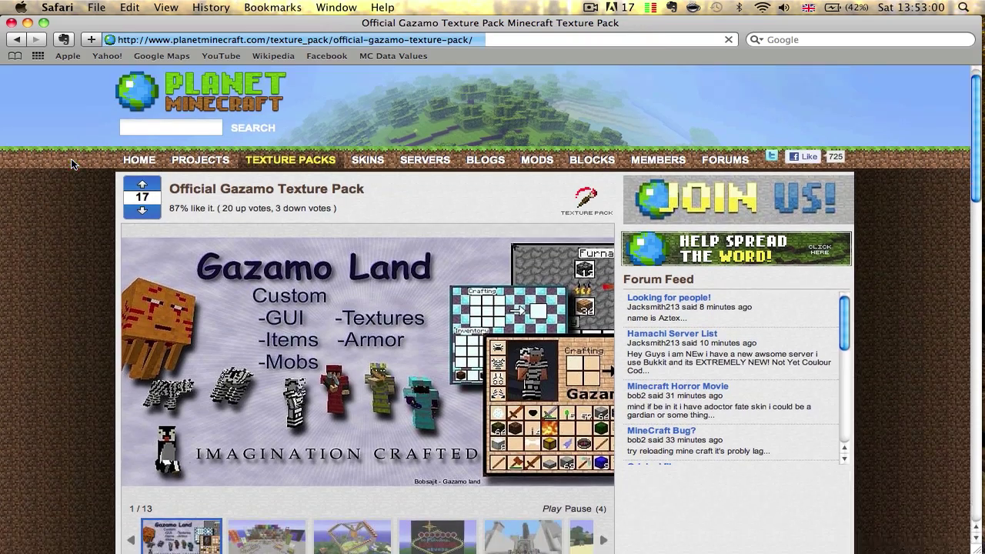
{"action": "scroll", "coordinate": [71, 163], "scroll_direction": "down", "scroll_amount": 3}
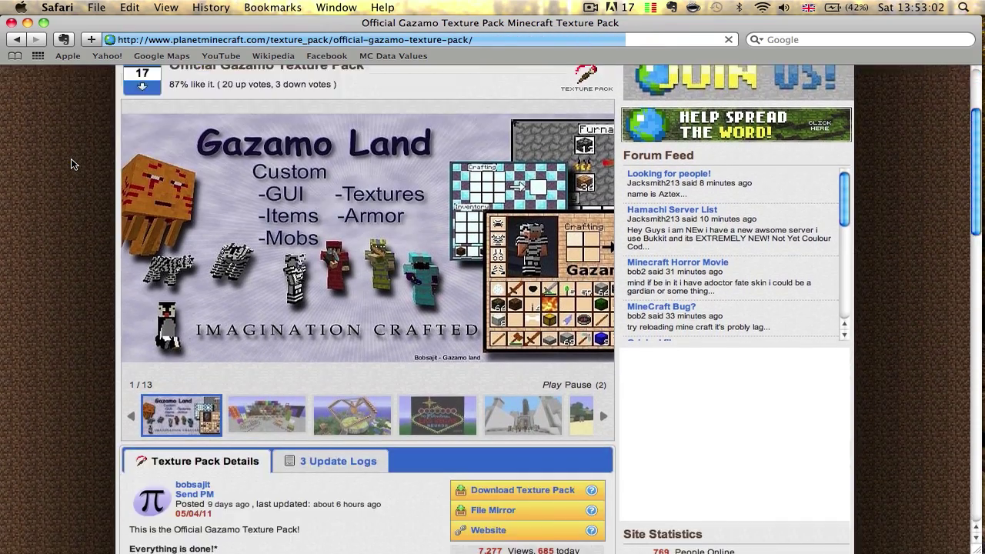
{"action": "scroll", "coordinate": [71, 162], "scroll_direction": "down", "scroll_amount": 8}
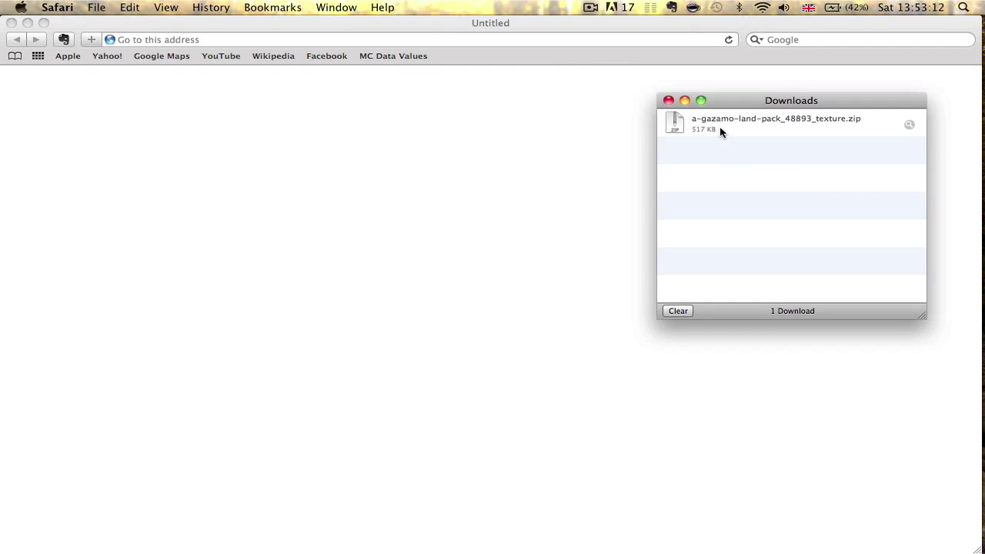
Step: Check a-gazamo-land-pack_48893_texture.zip in the downloads list and close the blank download page
{"action": "left_click", "coordinate": [740, 128]}
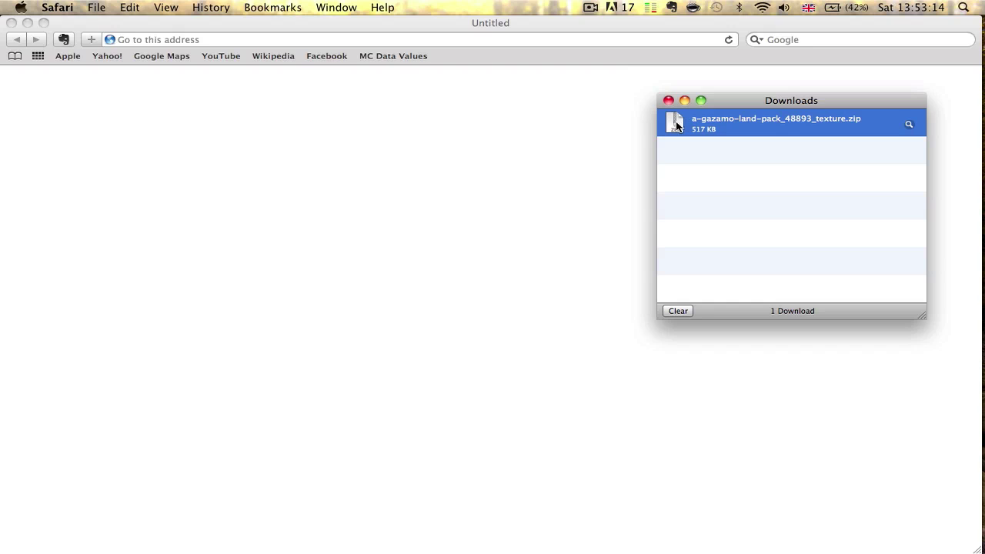
{"action": "left_click", "coordinate": [714, 180]}
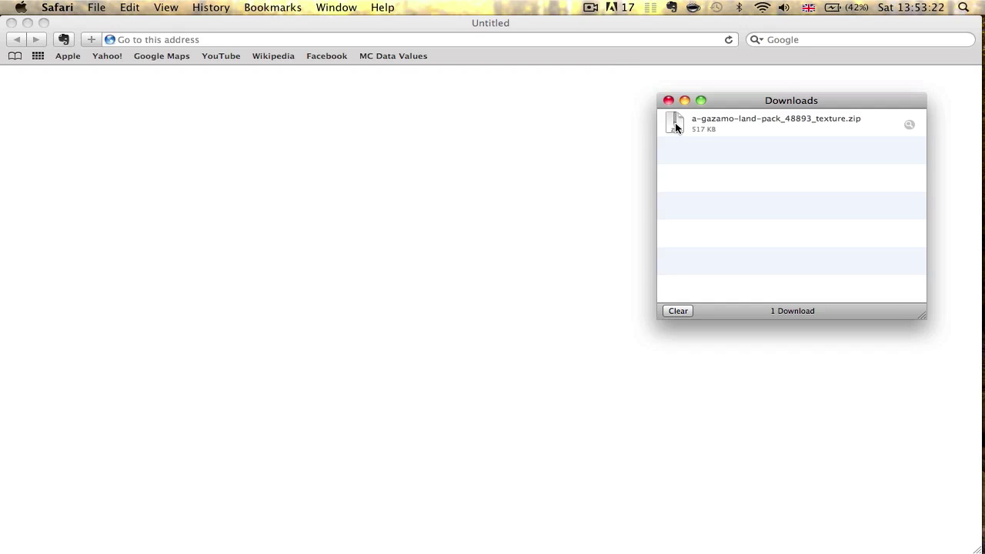
{"action": "left_click", "coordinate": [503, 151]}
{"action": "key", "text": "super+w"}
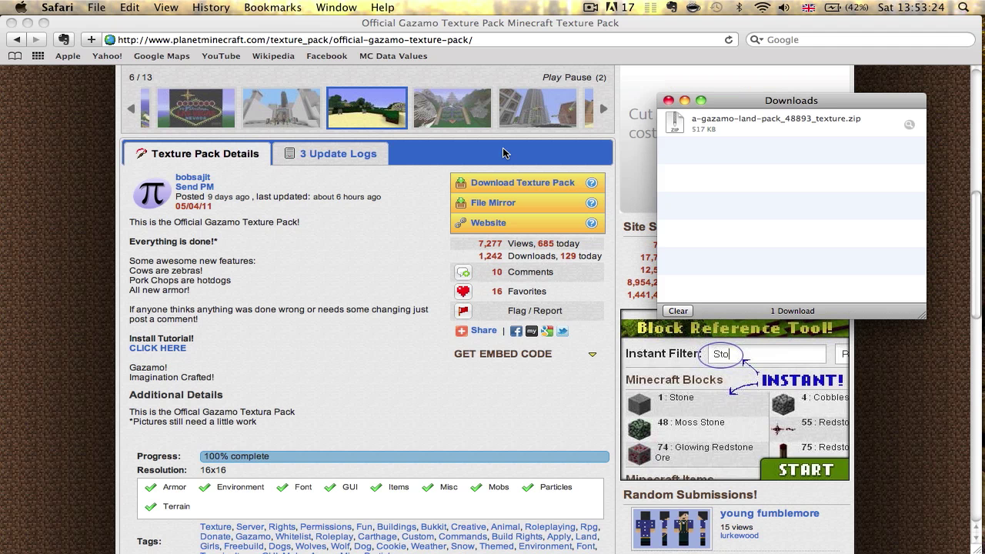
Step: Check that Safari's general preferences leave Open "safe" files after downloading off, and close the preferences and downloads windows
{"action": "left_click", "coordinate": [69, 6]}
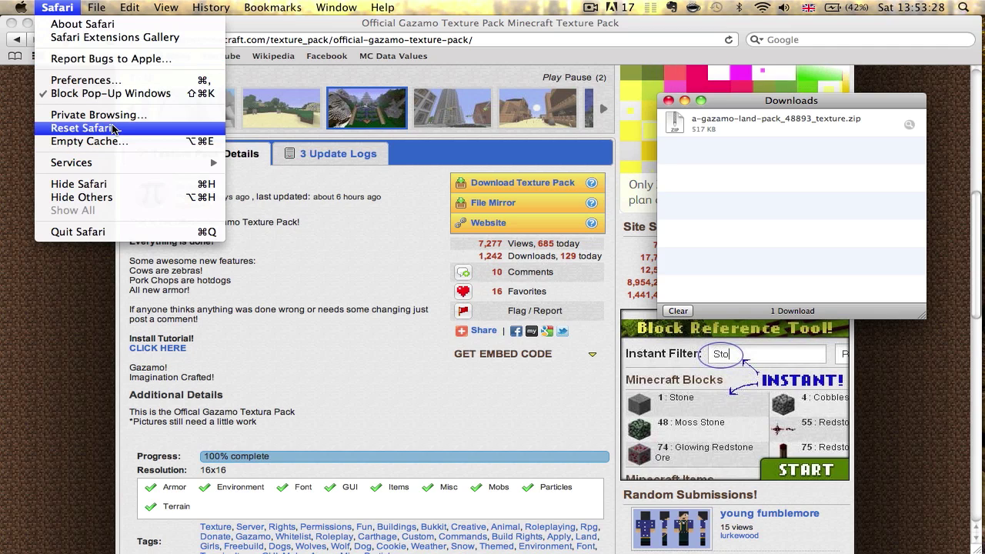
{"action": "left_click", "coordinate": [88, 79]}
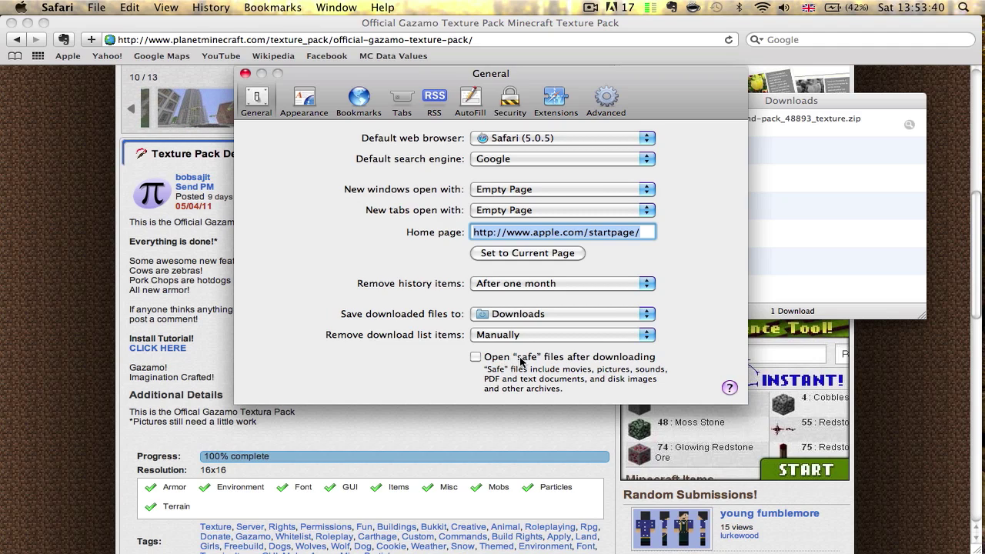
{"action": "left_click", "coordinate": [476, 357]}
{"action": "left_click", "coordinate": [477, 358]}
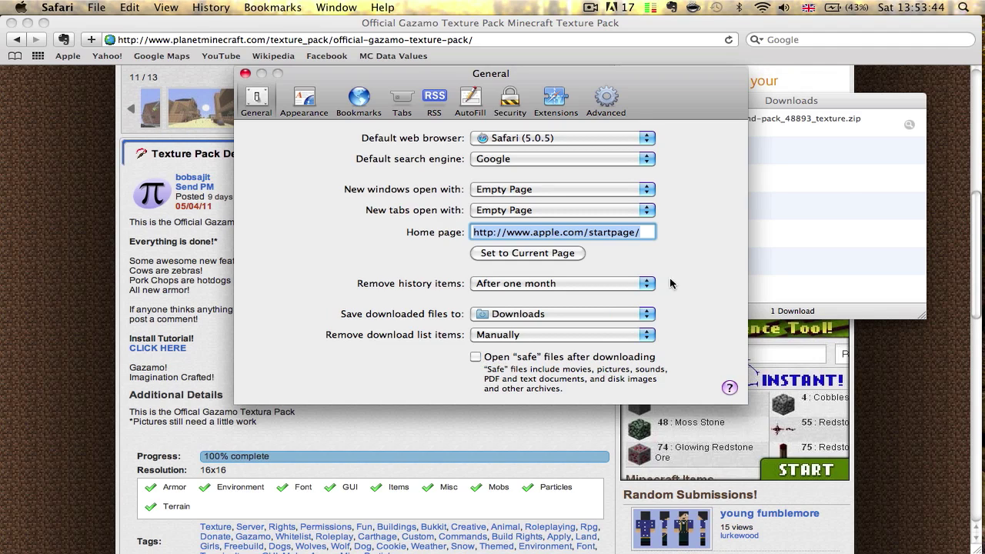
{"action": "left_click", "coordinate": [823, 179]}
{"action": "left_click", "coordinate": [245, 73]}
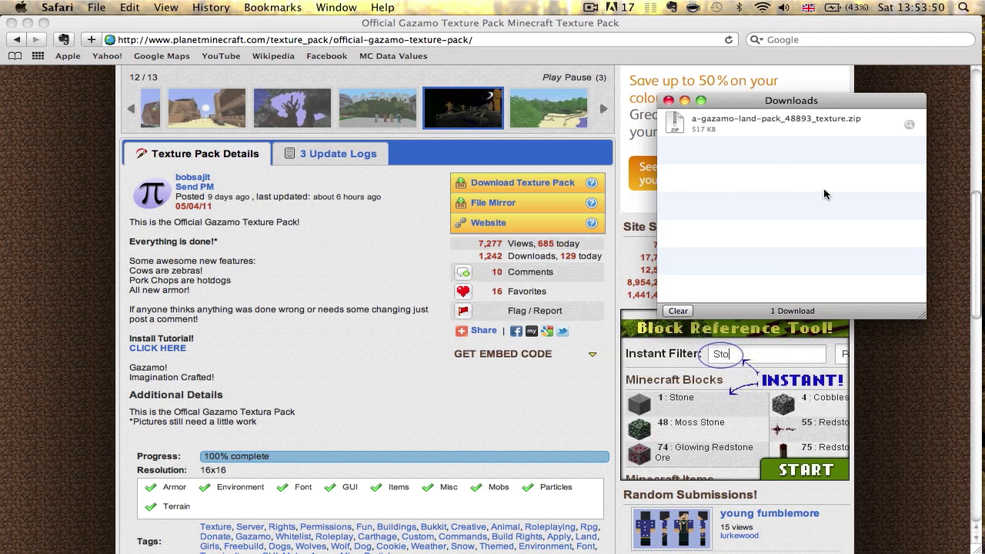
{"action": "left_click", "coordinate": [668, 101]}
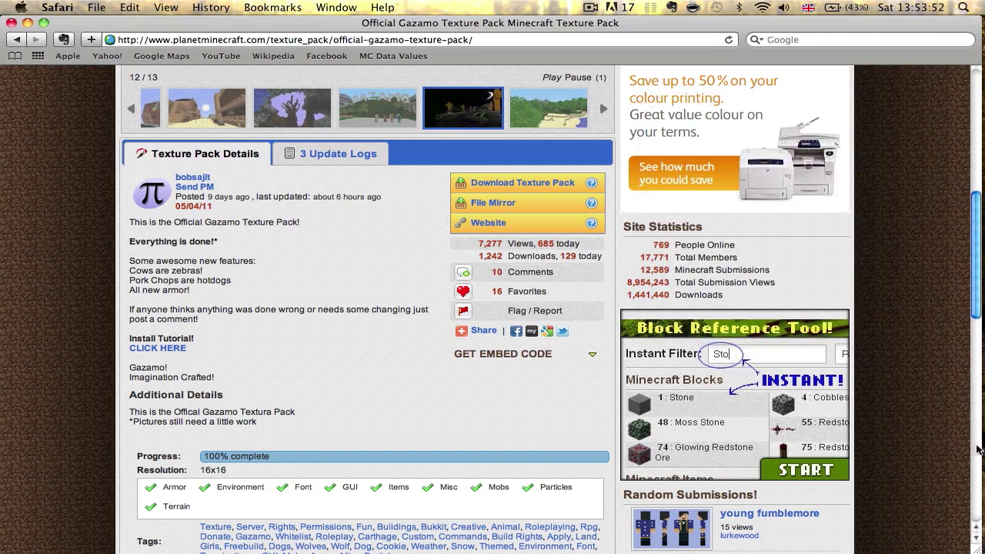
Step: Open the Texture Pack folder in Finder, select (Non-HD) Gazamo Land Pack.zip and enlarge the window to show its preview
{"action": "mouse_move", "coordinate": [984, 553]}
{"action": "double_click", "coordinate": [656, 55]}
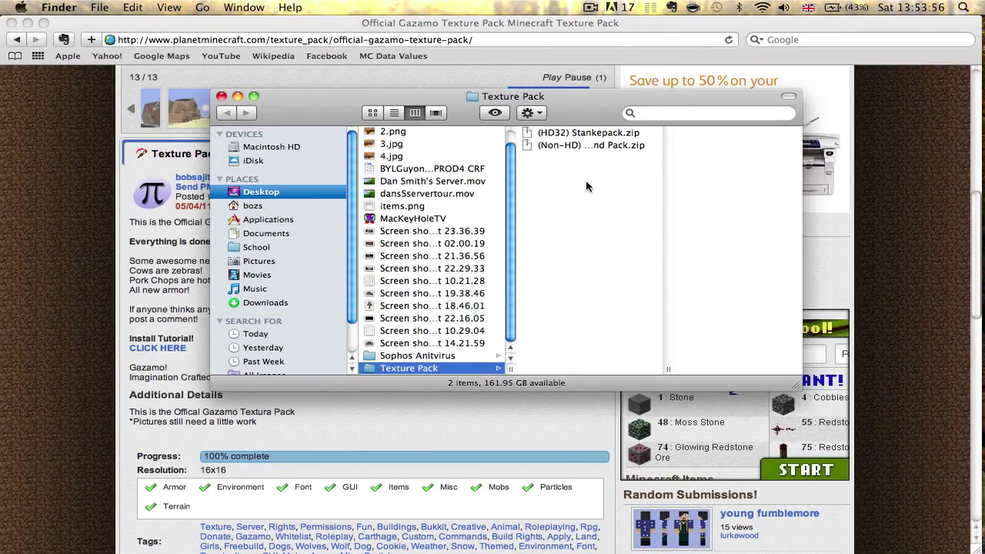
{"action": "left_click", "coordinate": [569, 146]}
{"action": "left_click_drag", "start_coordinate": [580, 94], "coordinate": [372, 84]}
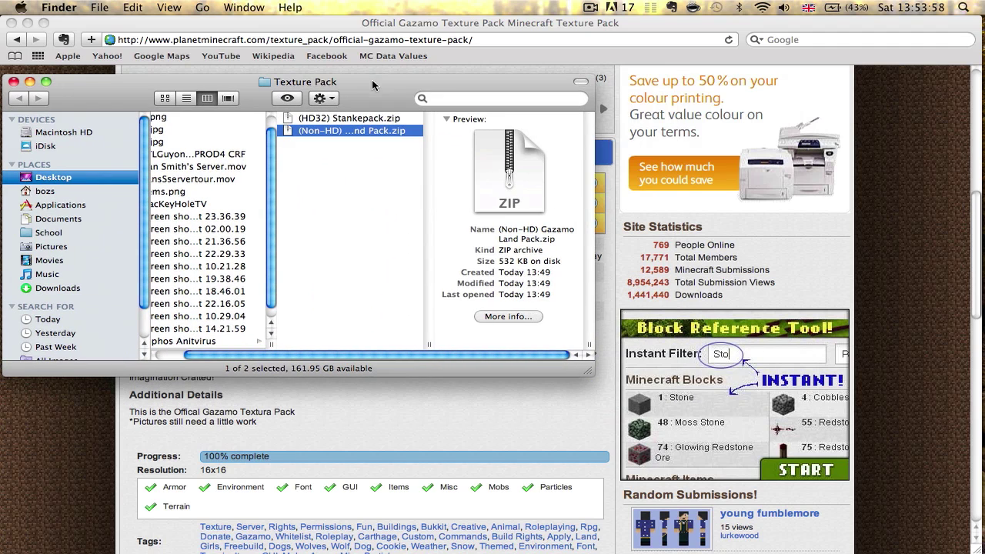
{"action": "left_click_drag", "start_coordinate": [582, 378], "coordinate": [729, 408]}
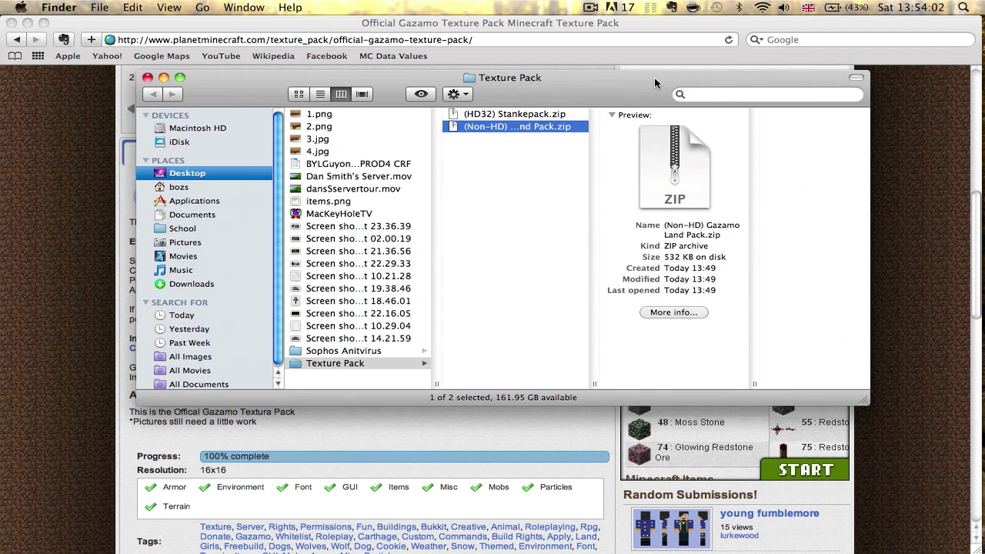
Step: Switch to Minecraft, view the texture pack selection with its option for opening the pack folder, and return to the title screen
{"action": "key", "text": "super+Tab"}
{"action": "key", "text": "super+Tab"}
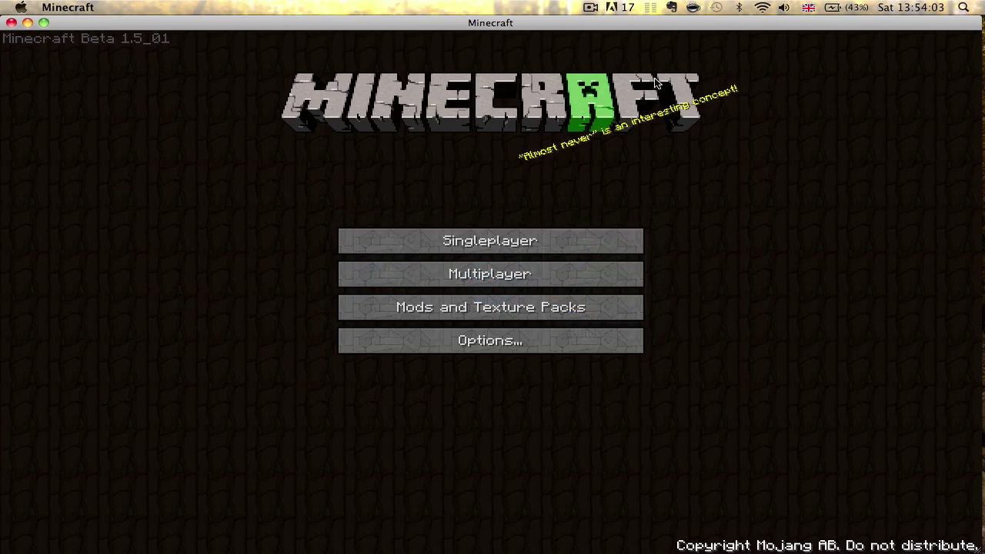
{"action": "left_click", "coordinate": [419, 307]}
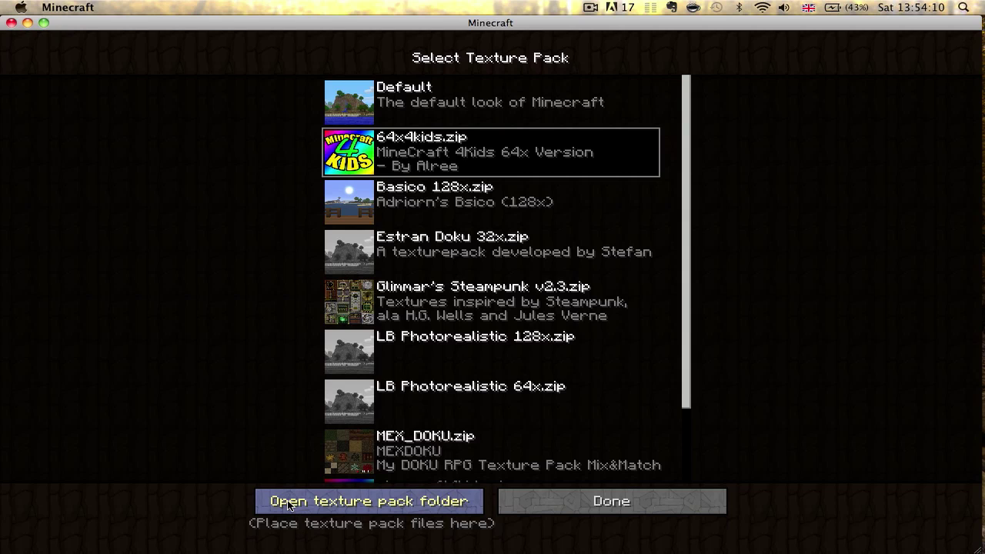
{"action": "key", "text": "Escape"}
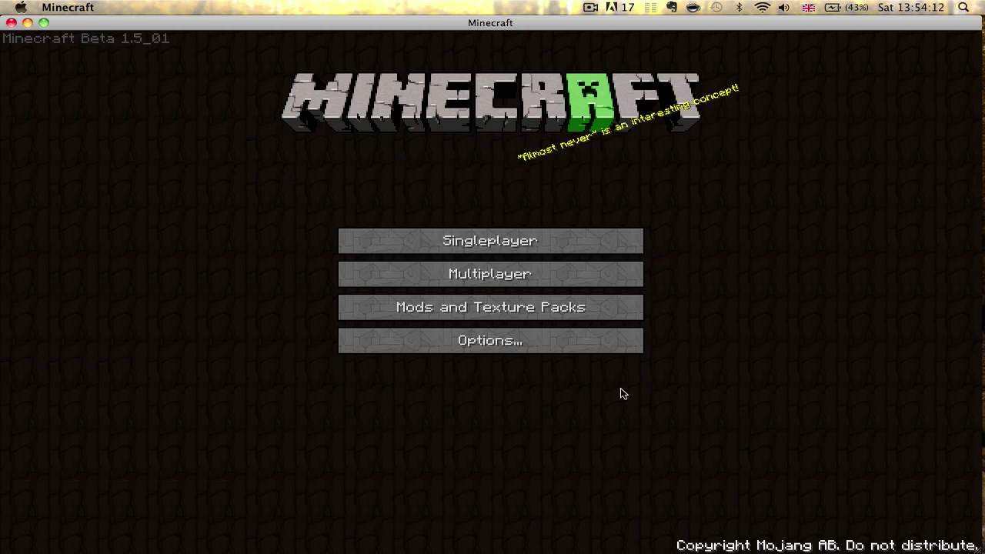
Step: Switch to Finder, open a new window on the home folder and enlarge it to fill the screen
{"action": "key", "text": "super+Tab"}
{"action": "key", "text": "super+Tab"}
{"action": "key", "text": "super+shift+Tab"}
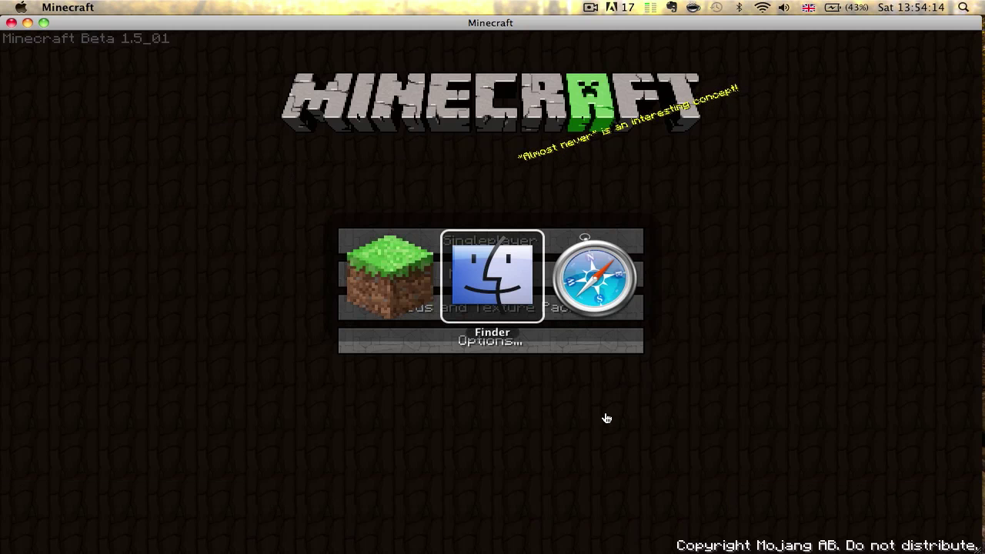
{"action": "key", "text": "super+shift+Tab"}
{"action": "key", "text": "super+Tab"}
{"action": "key", "text": "super+n"}
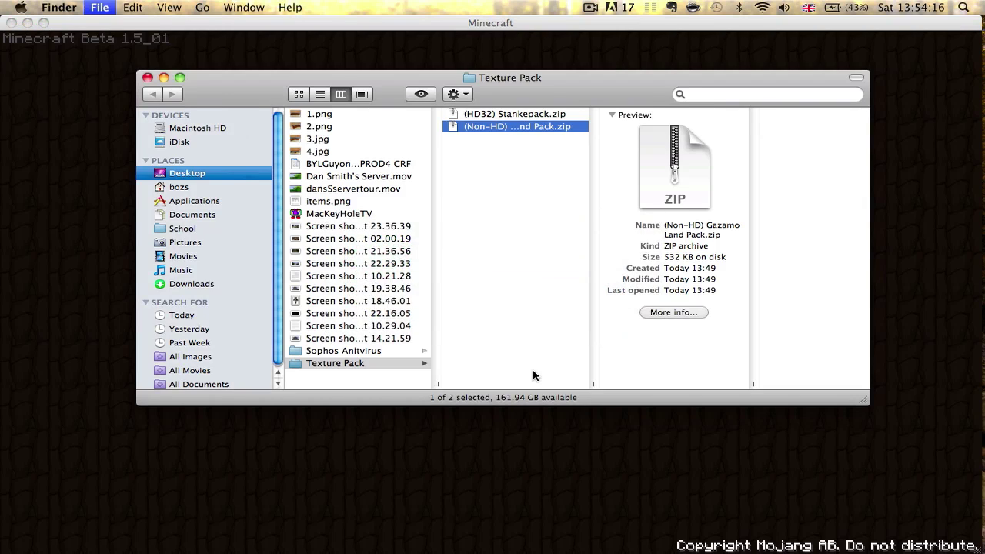
{"action": "left_click", "coordinate": [112, 42]}
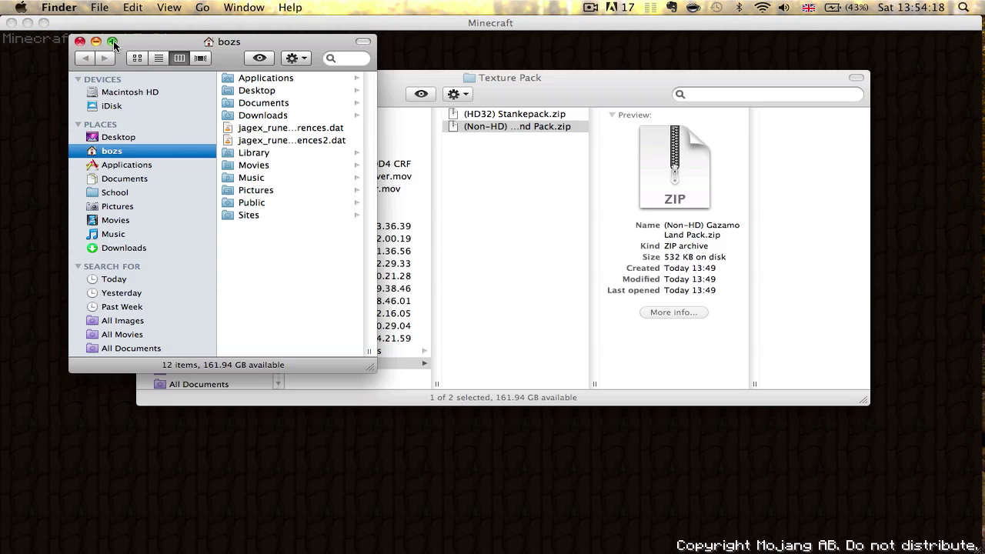
{"action": "left_click", "coordinate": [114, 41]}
{"action": "left_click_drag", "start_coordinate": [146, 41], "coordinate": [77, 5]}
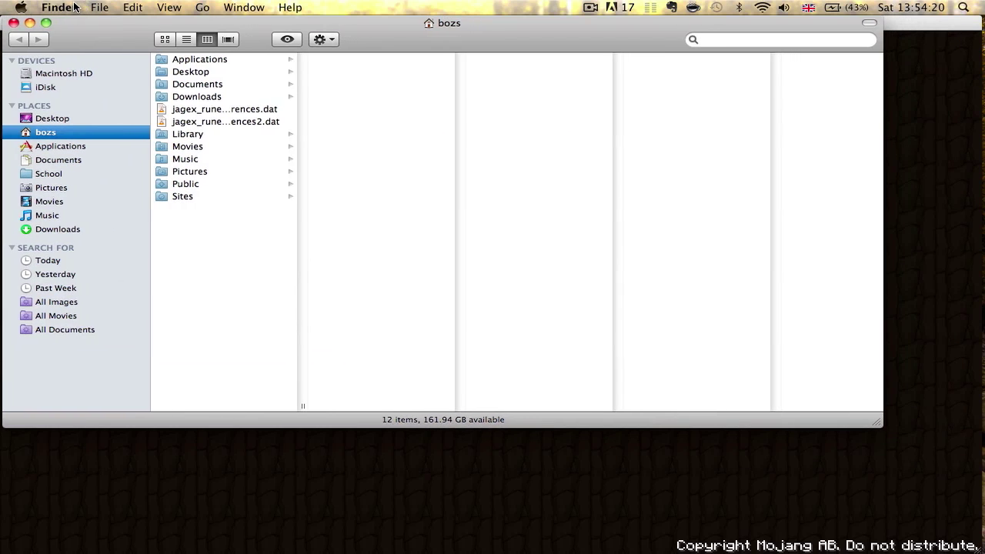
{"action": "left_click_drag", "start_coordinate": [871, 423], "coordinate": [983, 550]}
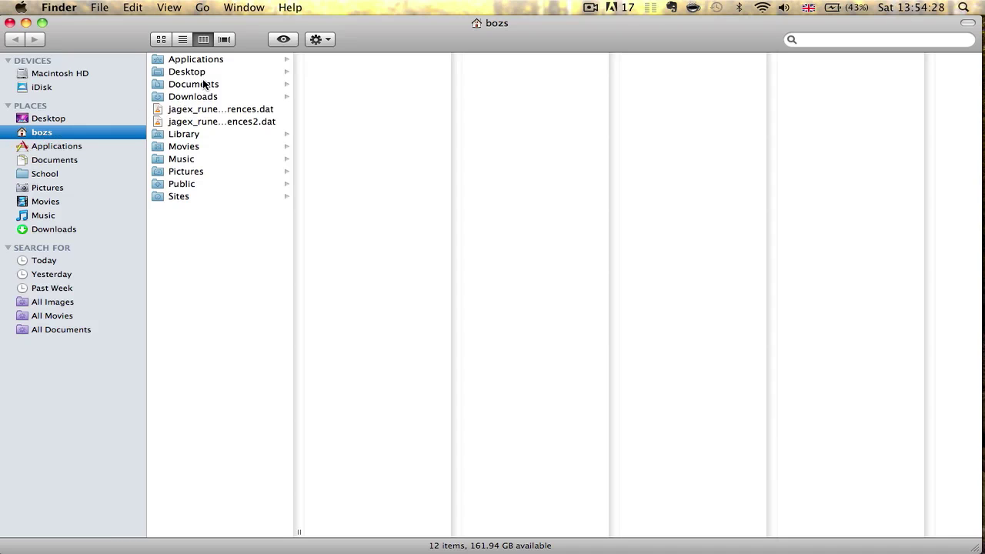
Step: Open the minecraft folder inside the home folder's Library/Application Support
{"action": "left_click", "coordinate": [185, 134]}
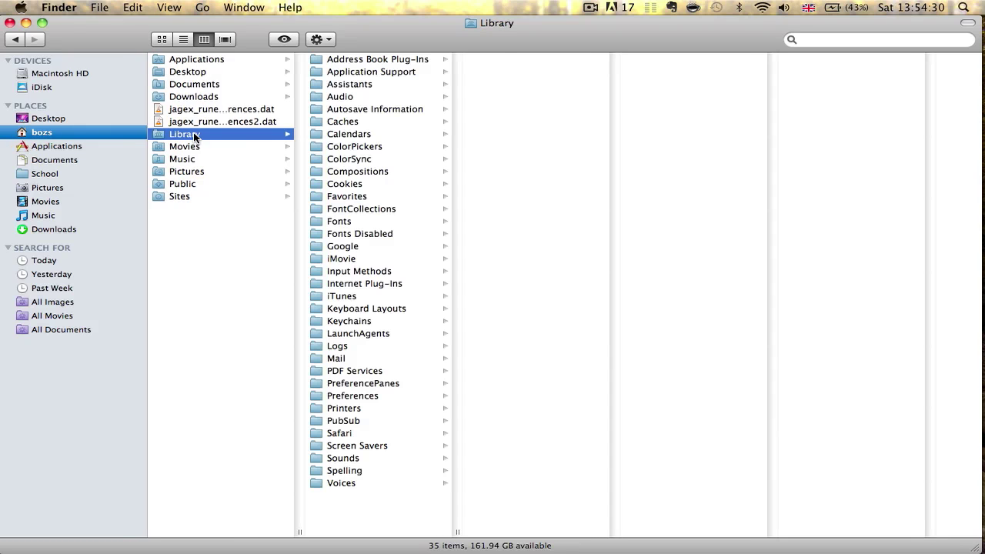
{"action": "left_click", "coordinate": [360, 72]}
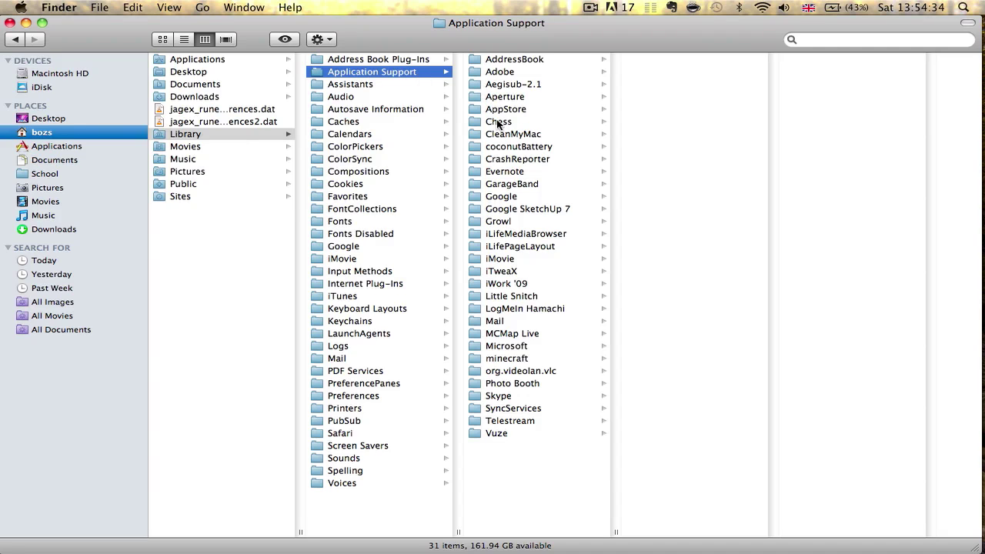
{"action": "left_click", "coordinate": [492, 357]}
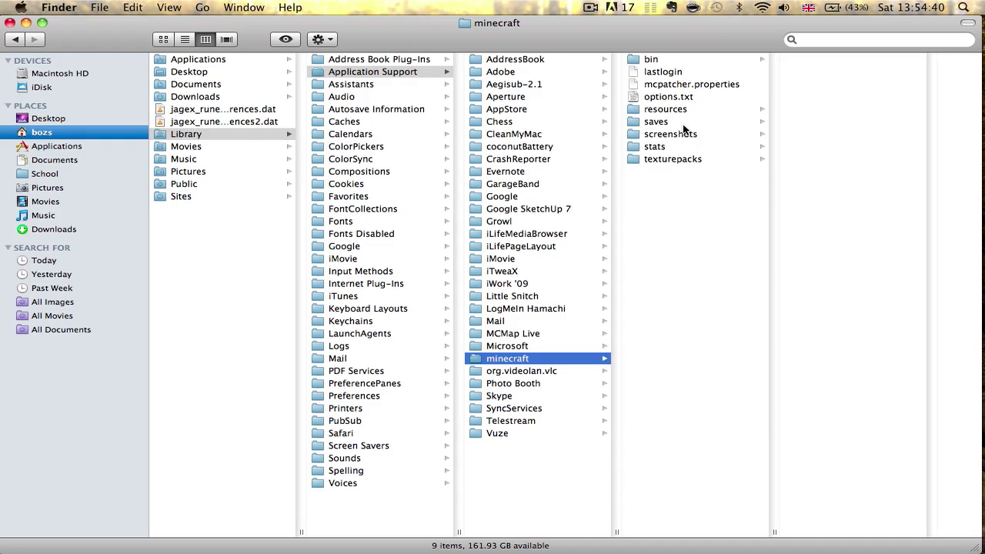
Step: Look through Minecraft's bin and resources folders, including the sound files in newsound/fire
{"action": "left_click", "coordinate": [654, 59]}
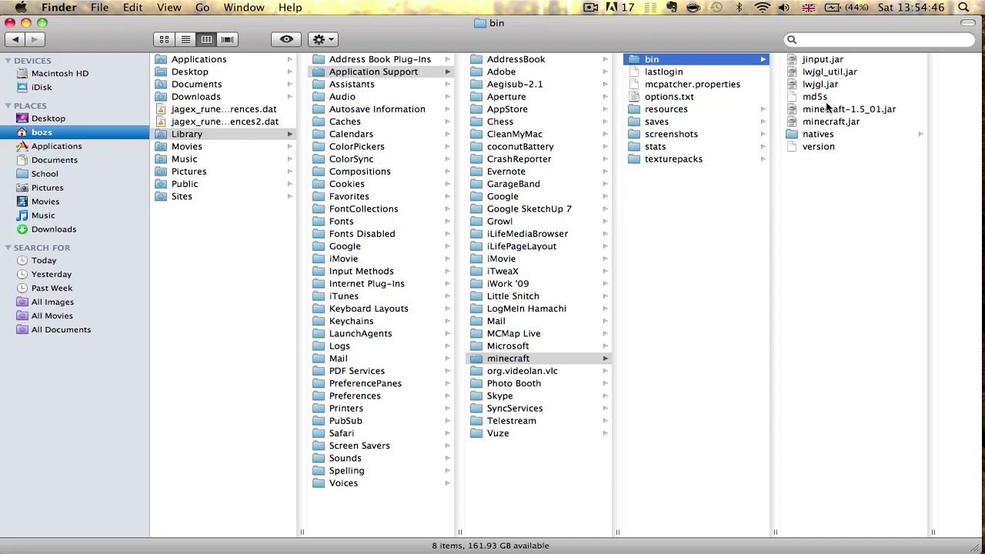
{"action": "left_click", "coordinate": [673, 108]}
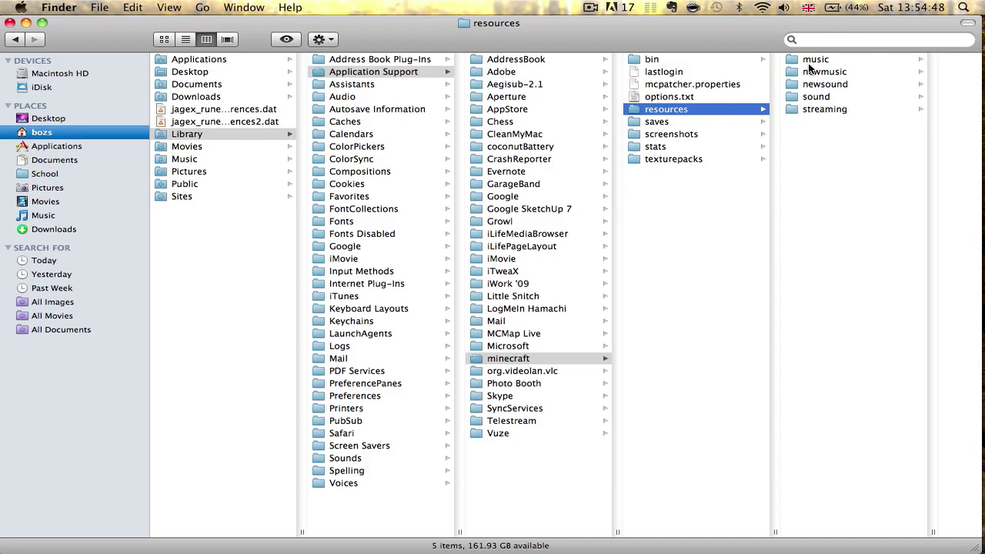
{"action": "left_click", "coordinate": [819, 99]}
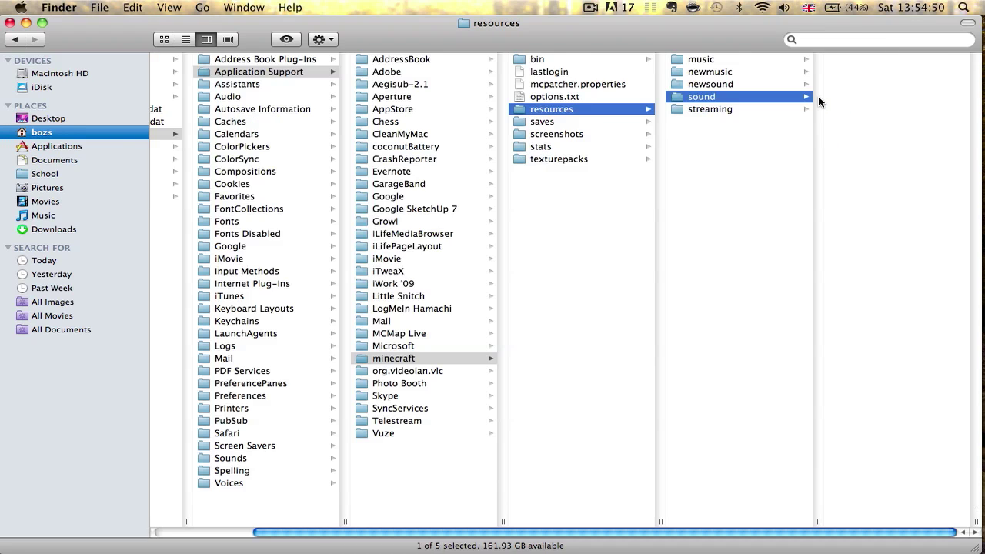
{"action": "left_click", "coordinate": [737, 84]}
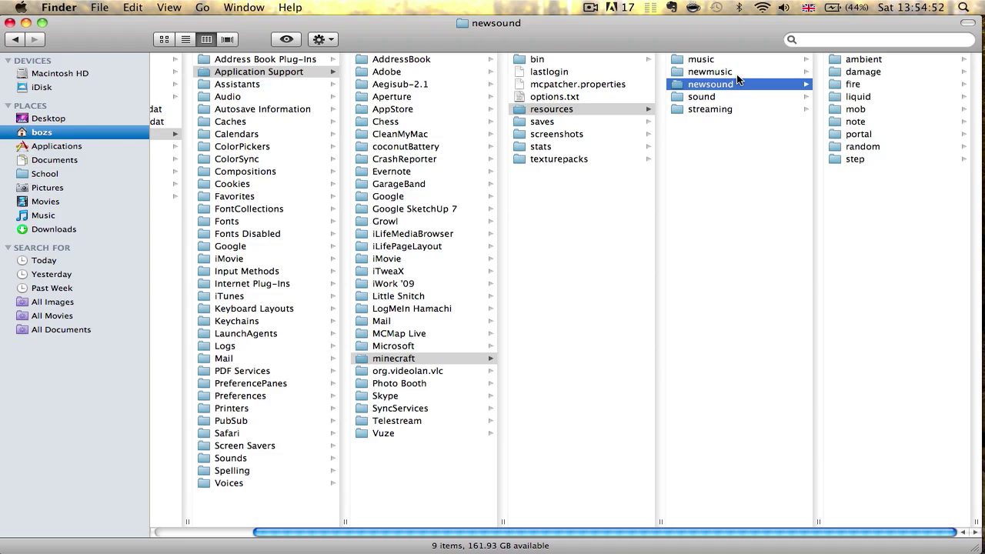
{"action": "left_click", "coordinate": [877, 83]}
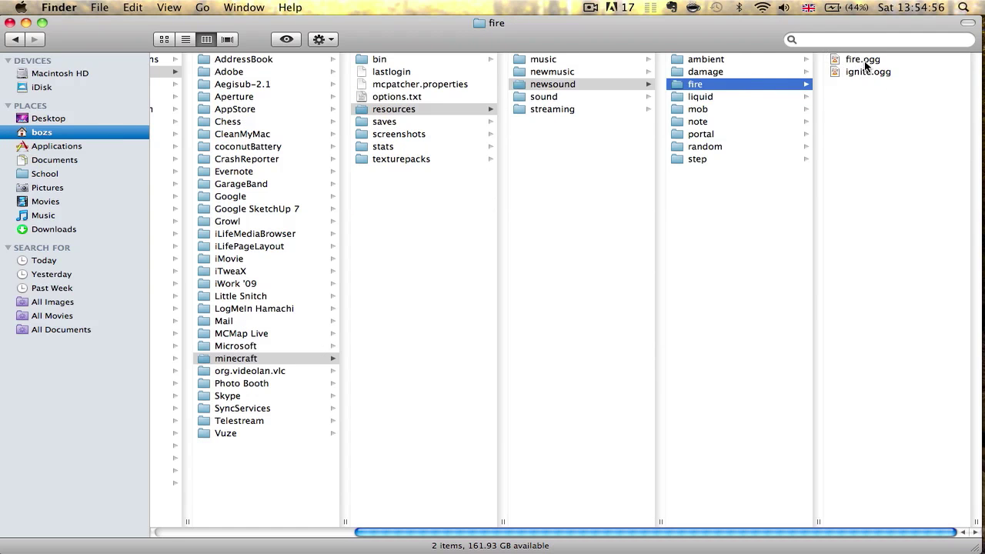
Step: View the Airport and New World folders inside Minecraft's saves folder
{"action": "left_click", "coordinate": [414, 122]}
{"action": "left_click", "coordinate": [538, 61]}
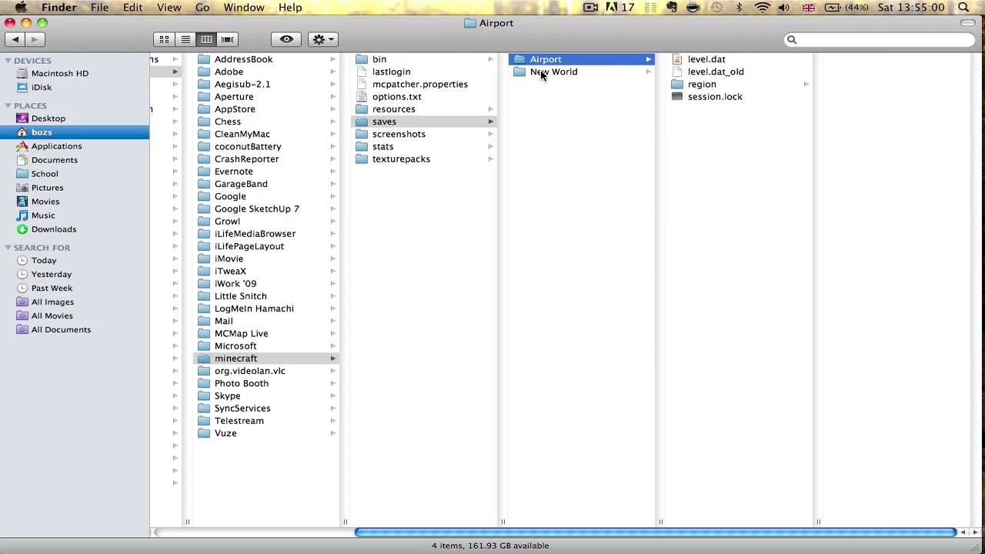
{"action": "left_click", "coordinate": [542, 72]}
{"action": "left_click", "coordinate": [543, 60]}
{"action": "left_click", "coordinate": [544, 73]}
{"action": "left_click", "coordinate": [420, 124]}
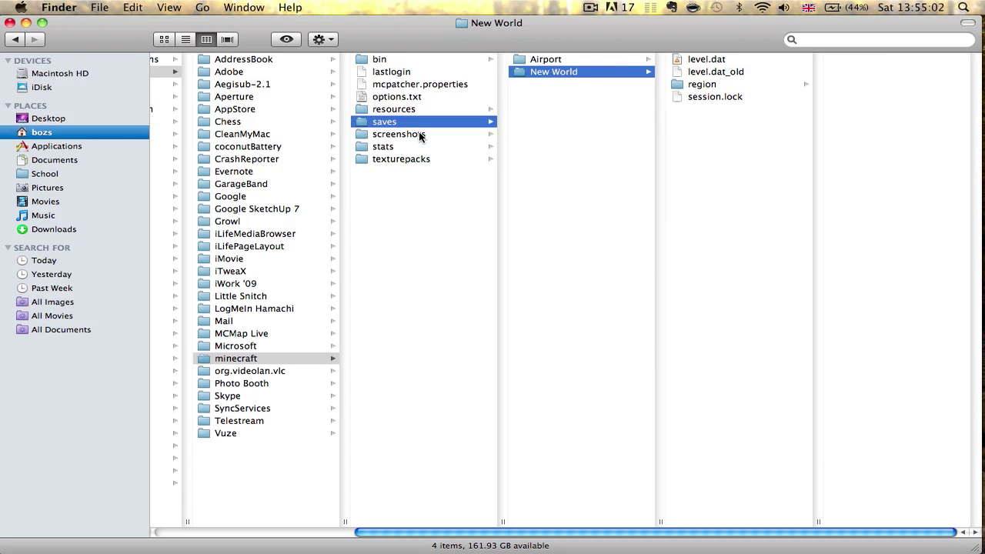
Step: Preview the three PNG images in Minecraft's screenshots folder one after another
{"action": "left_click", "coordinate": [420, 135]}
{"action": "left_click", "coordinate": [554, 61]}
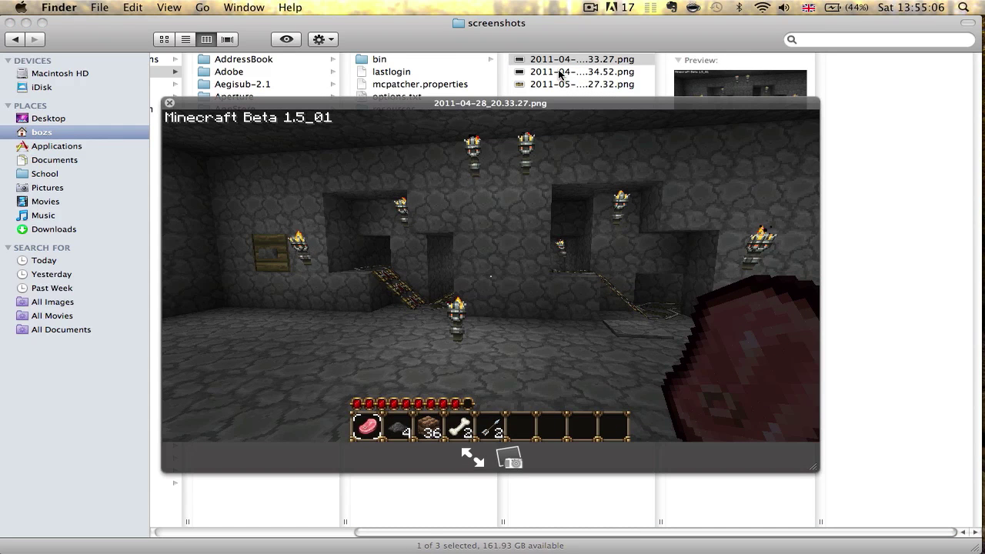
{"action": "left_click", "coordinate": [559, 71]}
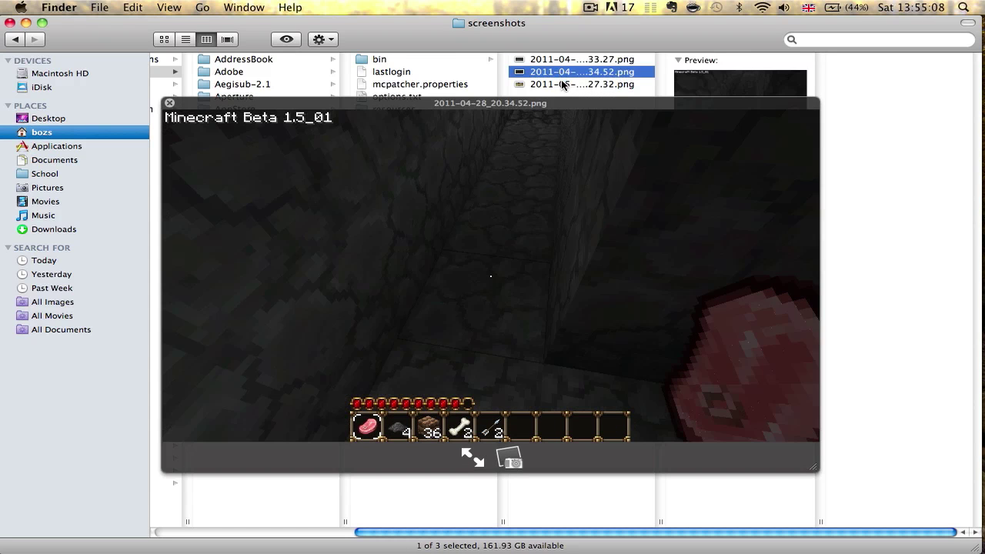
{"action": "left_click", "coordinate": [562, 83]}
{"action": "key", "text": "space"}
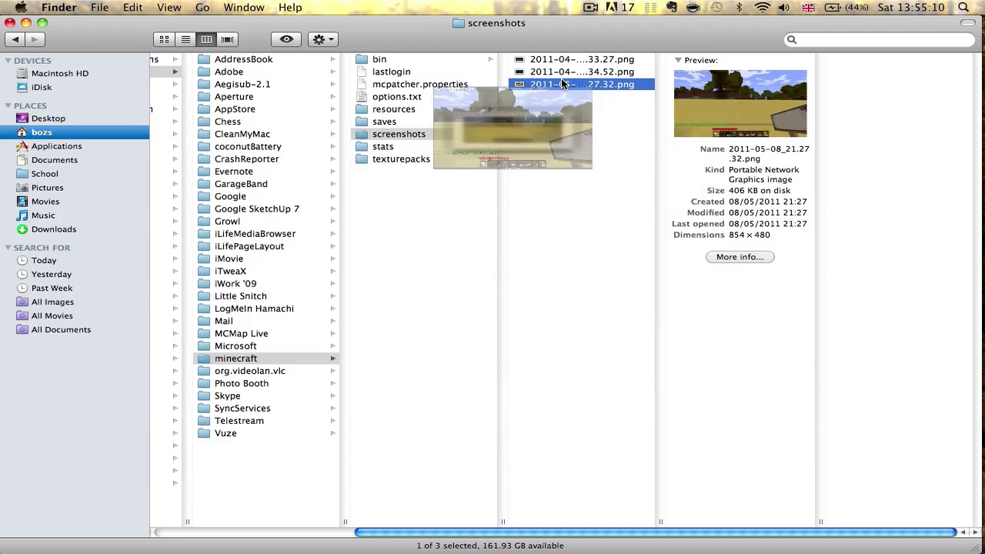
Step: View the contents of Minecraft's stats folder and quickly preview one of its .old files
{"action": "left_click", "coordinate": [447, 144]}
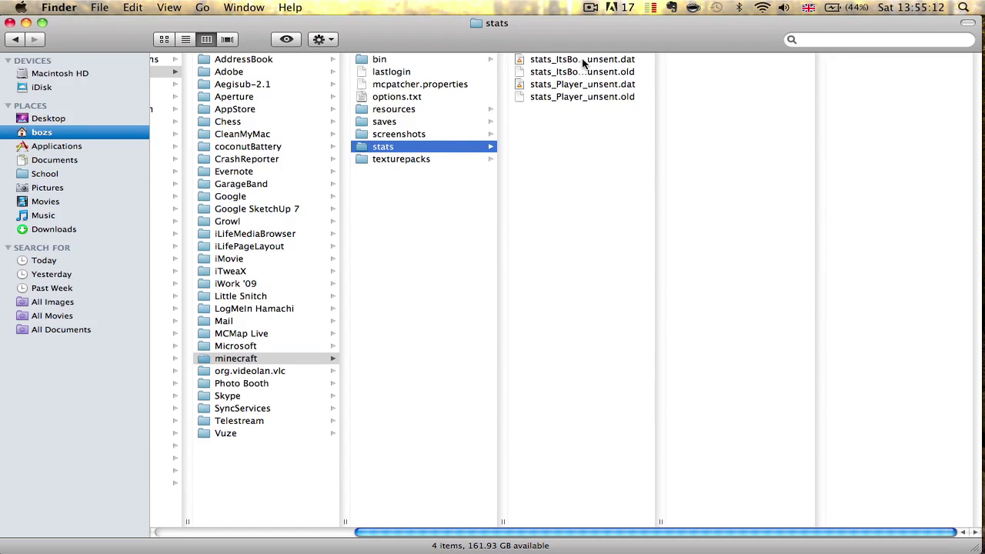
{"action": "left_click", "coordinate": [578, 71]}
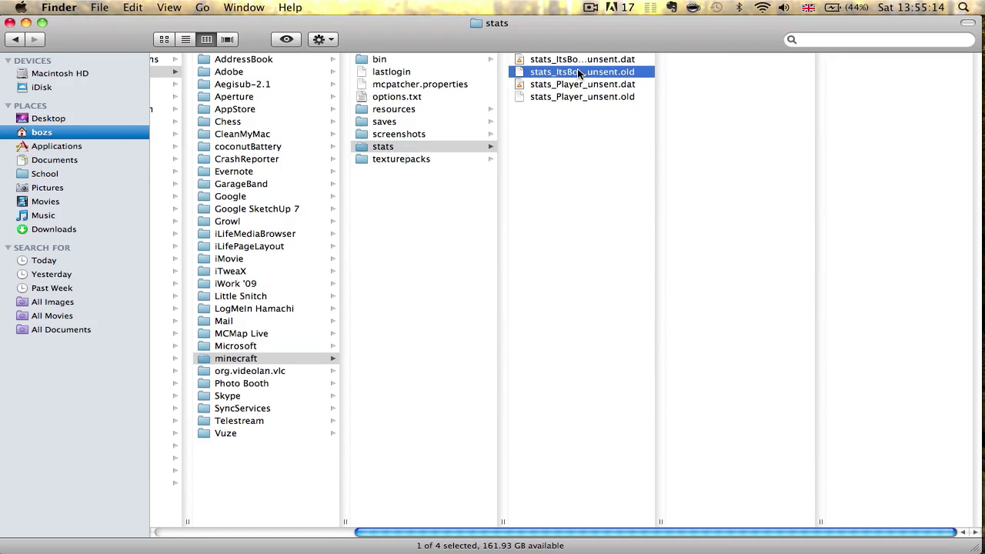
{"action": "key", "text": "space"}
{"action": "key", "text": "space"}
{"action": "key", "text": "space"}
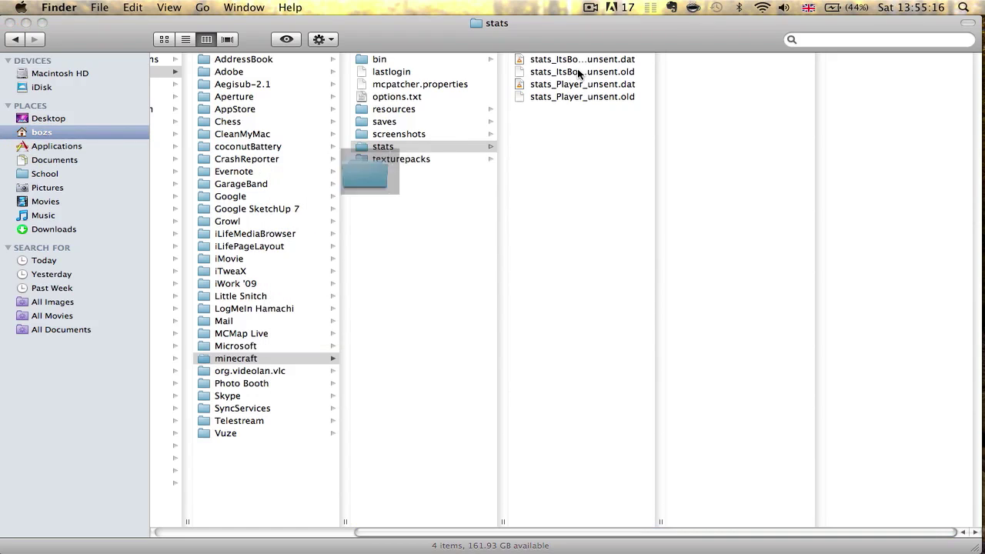
Step: Open Minecraft's texturepacks folder and go through the texture pack zip files it contains
{"action": "left_click", "coordinate": [433, 159]}
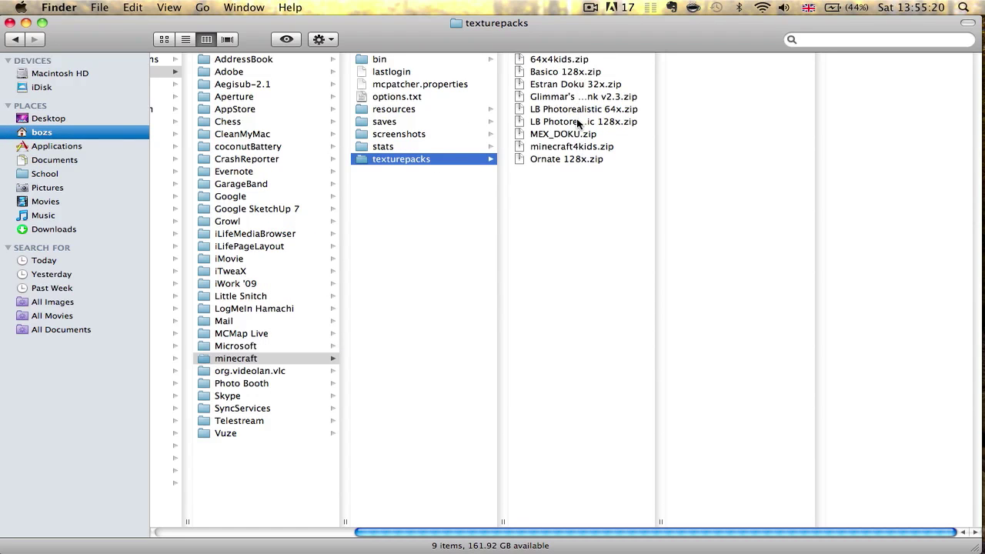
{"action": "left_click", "coordinate": [601, 59]}
{"action": "key", "text": "Down"}
{"action": "key", "text": "Down"}
{"action": "key", "text": "Down"}
{"action": "key", "text": "Down"}
{"action": "key", "text": "Down"}
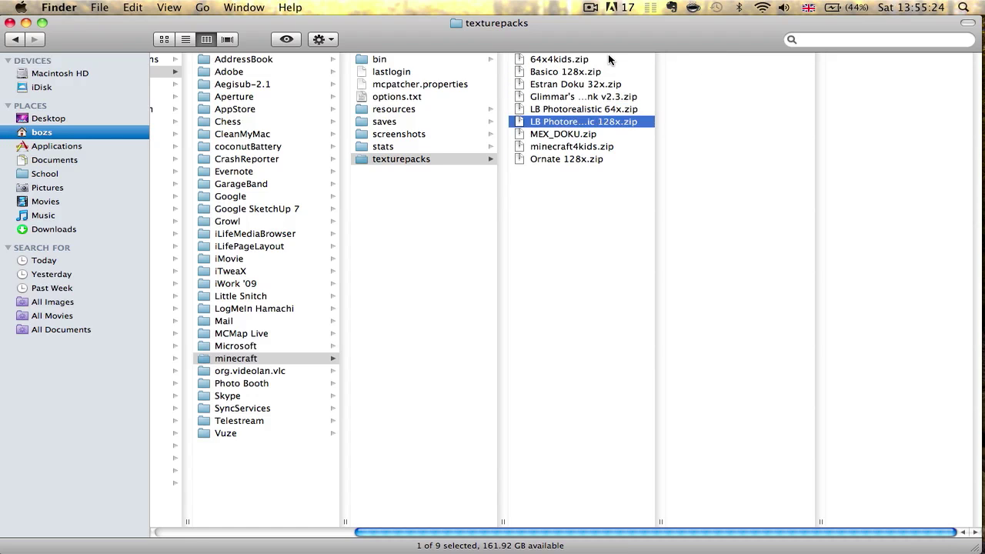
{"action": "key", "text": "Down"}
{"action": "key", "text": "Down"}
{"action": "key", "text": "Down"}
{"action": "key", "text": "Up"}
{"action": "key", "text": "Up"}
{"action": "key", "text": "Up"}
{"action": "key", "text": "Up"}
{"action": "key", "text": "Up"}
{"action": "key", "text": "Up"}
{"action": "key", "text": "Up"}
{"action": "key", "text": "Up"}
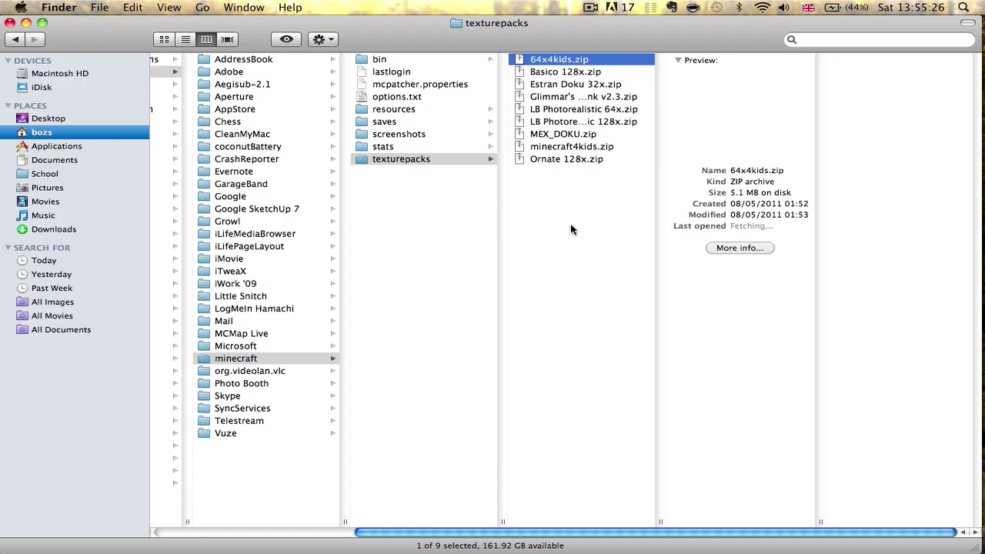
Step: Switch to Minecraft to compare its Select Texture Pack list with the texturepacks folder, and return to Finder
{"action": "left_click", "coordinate": [571, 228]}
{"action": "key", "text": "super+Tab"}
{"action": "left_click", "coordinate": [531, 310]}
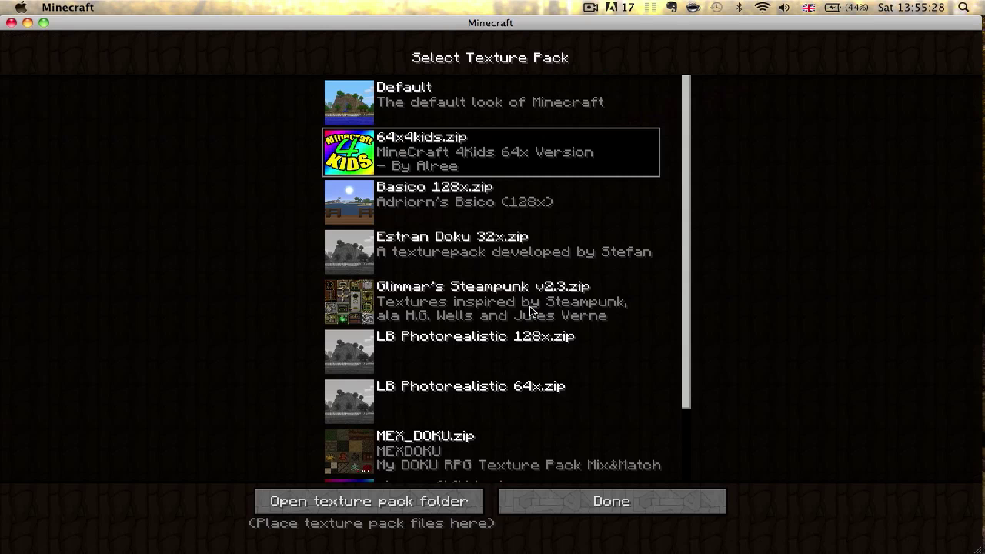
{"action": "key", "text": "super+Tab"}
{"action": "key", "text": "super+Tab"}
{"action": "key", "text": "super+Tab"}
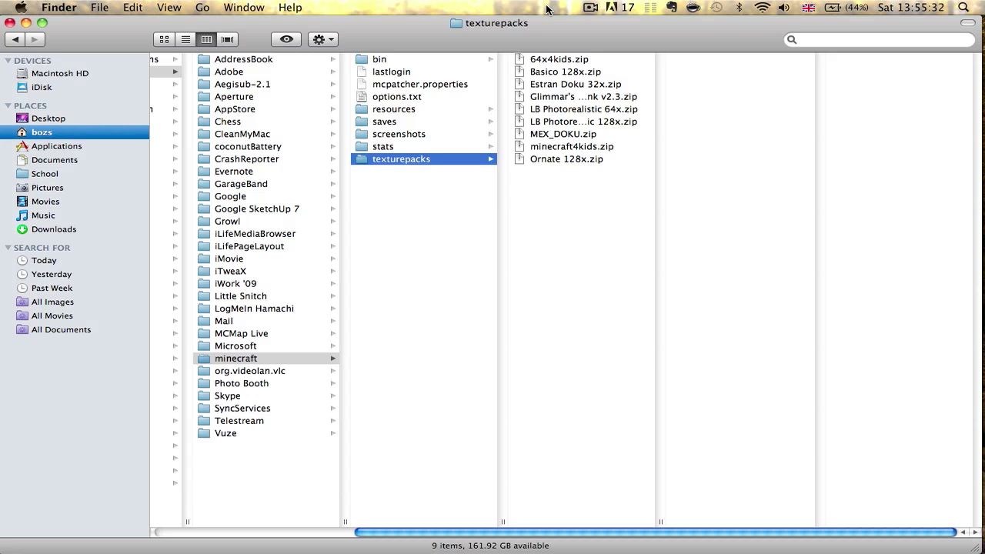
Step: Move the (Non-HD) Gazamo Land Pack.zip from the desktop's Texture Pack folder into Minecraft's texturepacks folder
{"action": "key", "text": "super+Tab"}
{"action": "key", "text": "super+Tab"}
{"action": "mouse_move", "coordinate": [1, 1]}
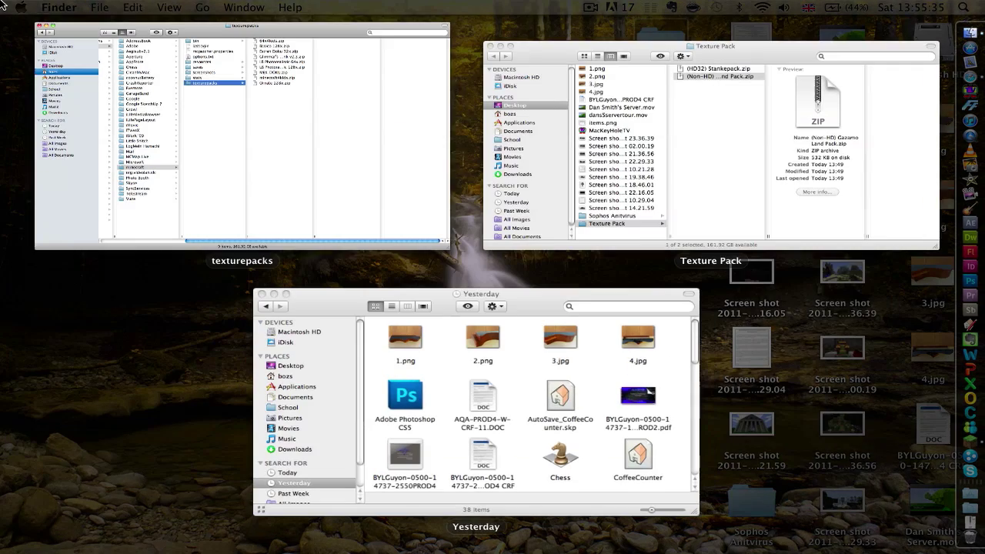
{"action": "left_click", "coordinate": [701, 157]}
{"action": "left_click_drag", "start_coordinate": [528, 77], "coordinate": [473, 225]}
{"action": "left_click_drag", "start_coordinate": [477, 275], "coordinate": [574, 187]}
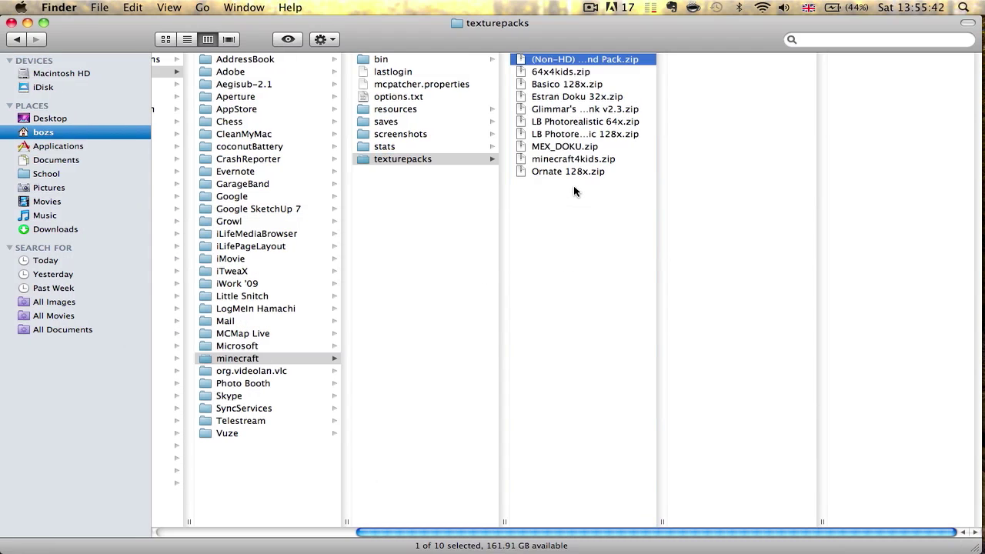
Step: Switch to Minecraft, choose (Non-HD) Gazamo Land Pack.zip as the texture pack and finish the selection
{"action": "key", "text": "super+Tab"}
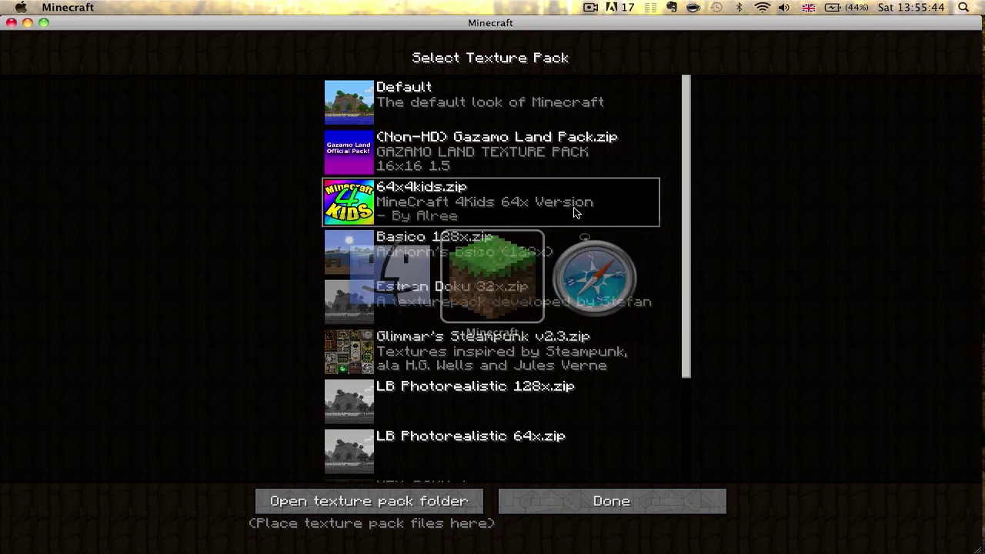
{"action": "left_click", "coordinate": [483, 149]}
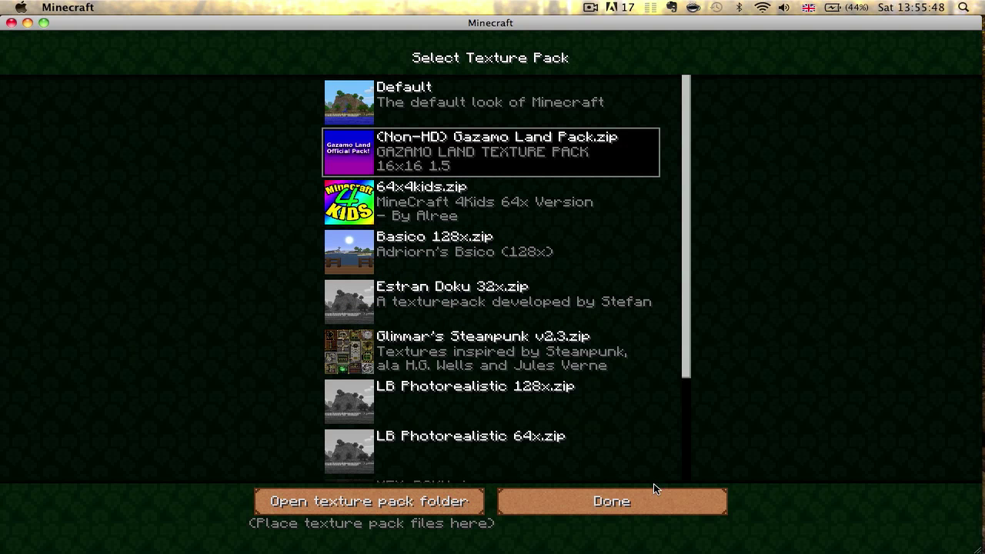
{"action": "left_click", "coordinate": [659, 503]}
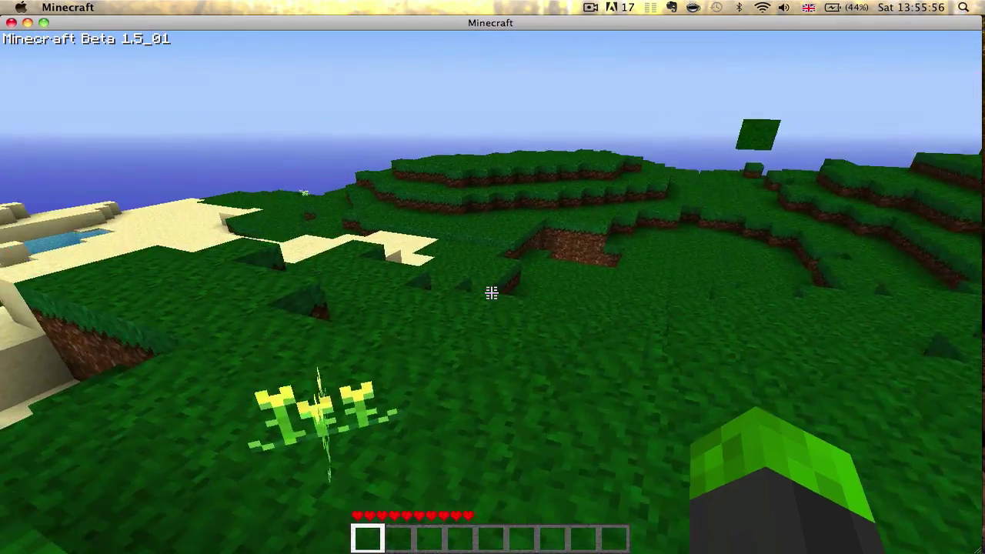
Step: Walk around the Minecraft world and check the inventory screen to examine the Gazamo Land textures
{"action": "key", "text": "d"}
{"action": "key", "text": "s"}
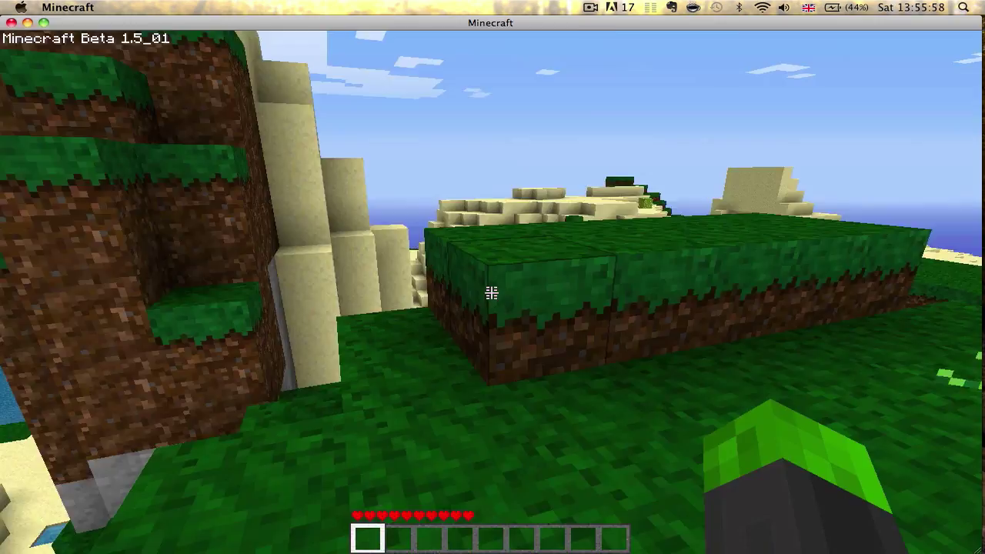
{"action": "key", "text": "w"}
{"action": "key", "text": "space"}
{"action": "key", "text": "w"}
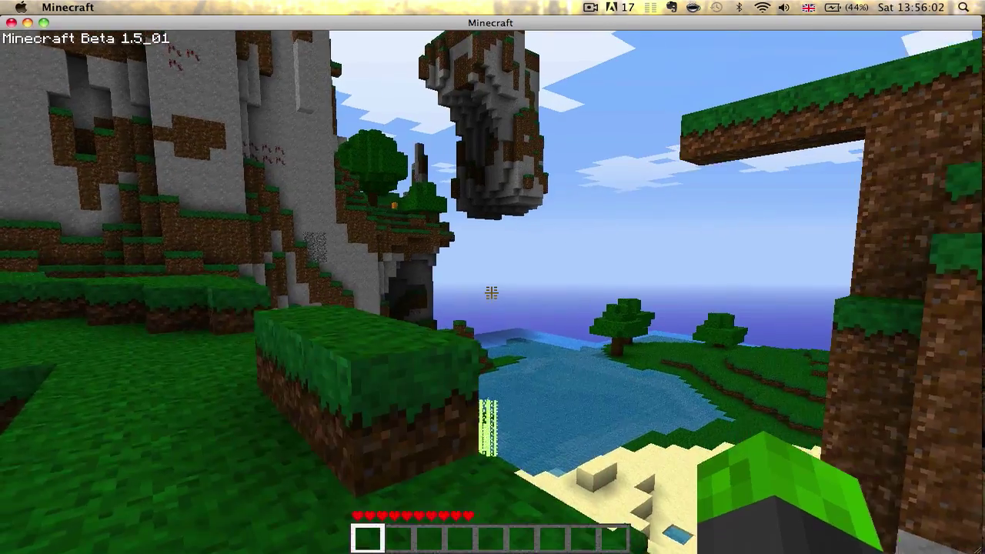
{"action": "key", "text": "a"}
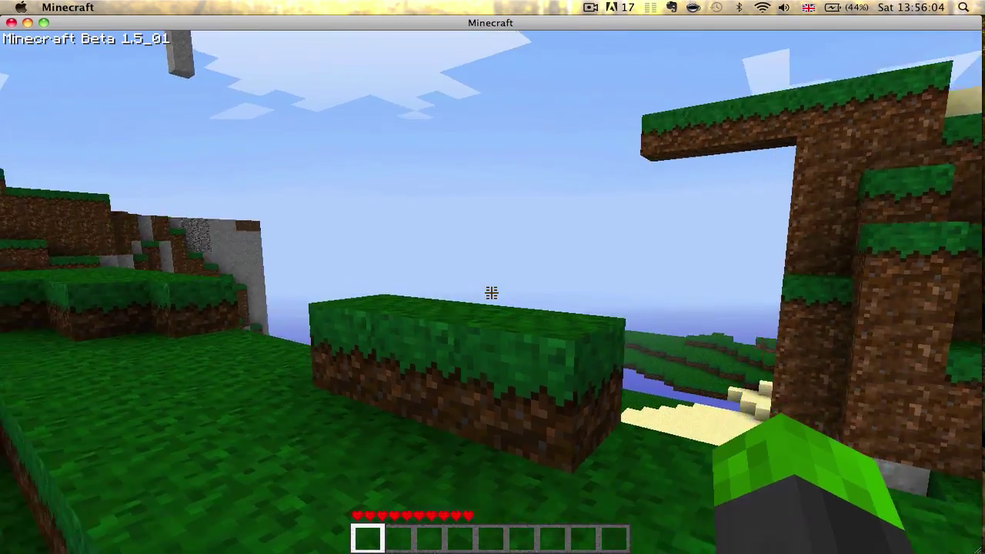
{"action": "left_click", "coordinate": [492, 292]}
{"action": "mouse_move", "coordinate": [492, 293]}
{"action": "key", "text": "e"}
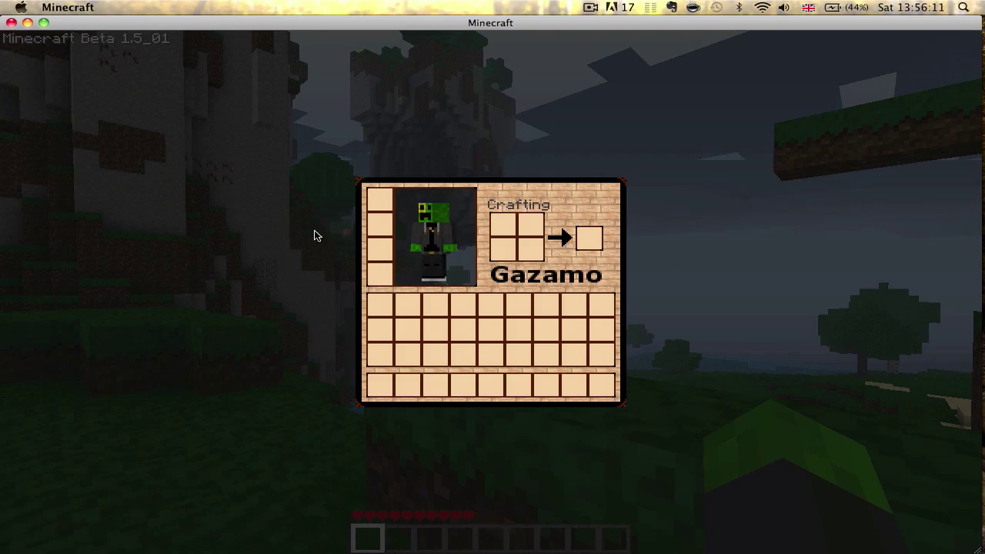
{"action": "key", "text": "e"}
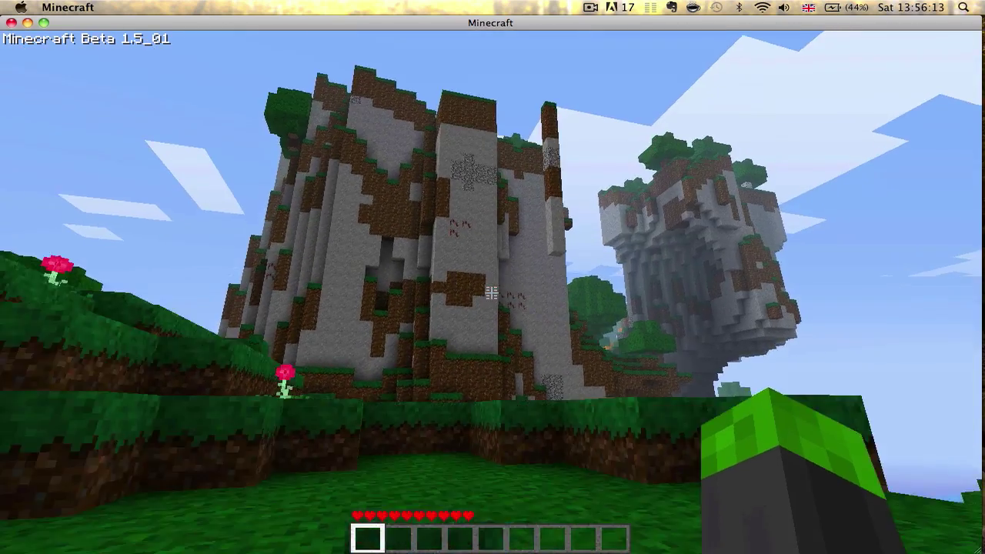
Step: Walk across the grassy hills to examine the Gazamo Land textures on the landscape, cliffs and flowers
{"action": "key", "text": "w"}
{"action": "key", "text": "space"}
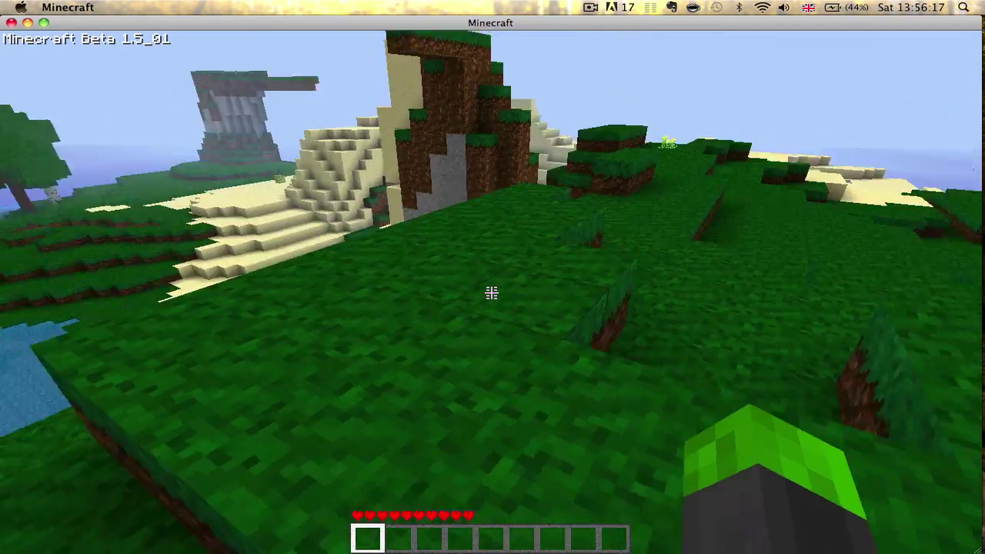
{"action": "key", "text": "w"}
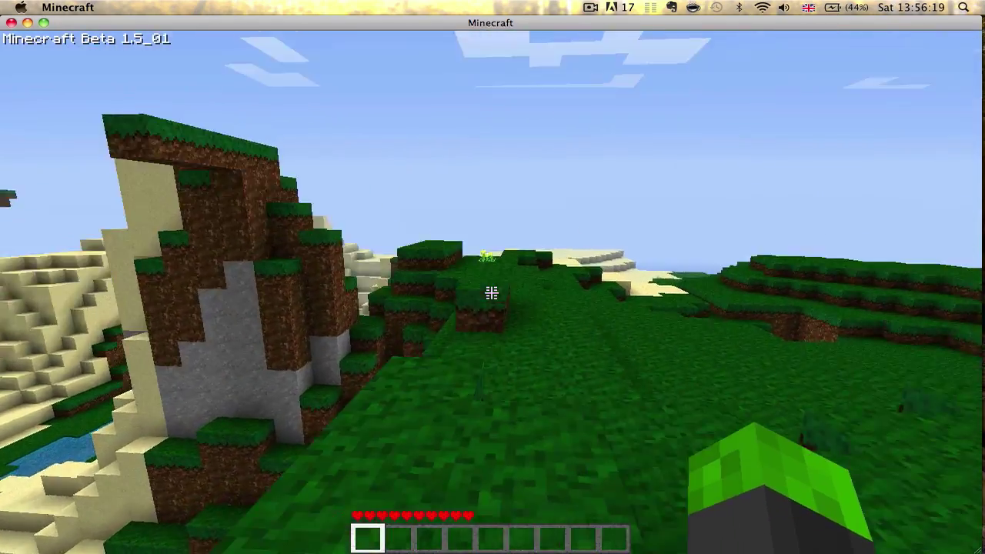
{"action": "key", "text": "w"}
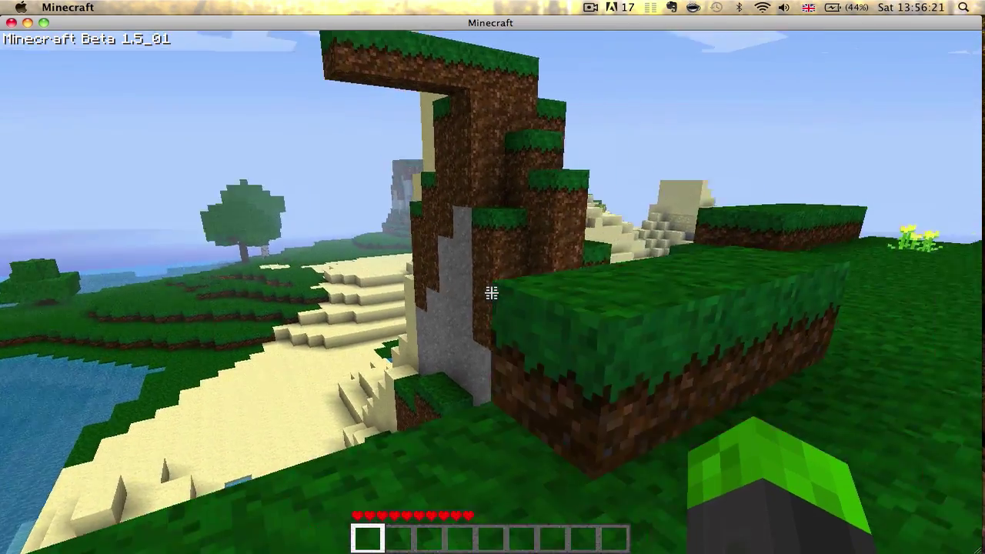
{"action": "key", "text": "space"}
{"action": "key", "text": "w"}
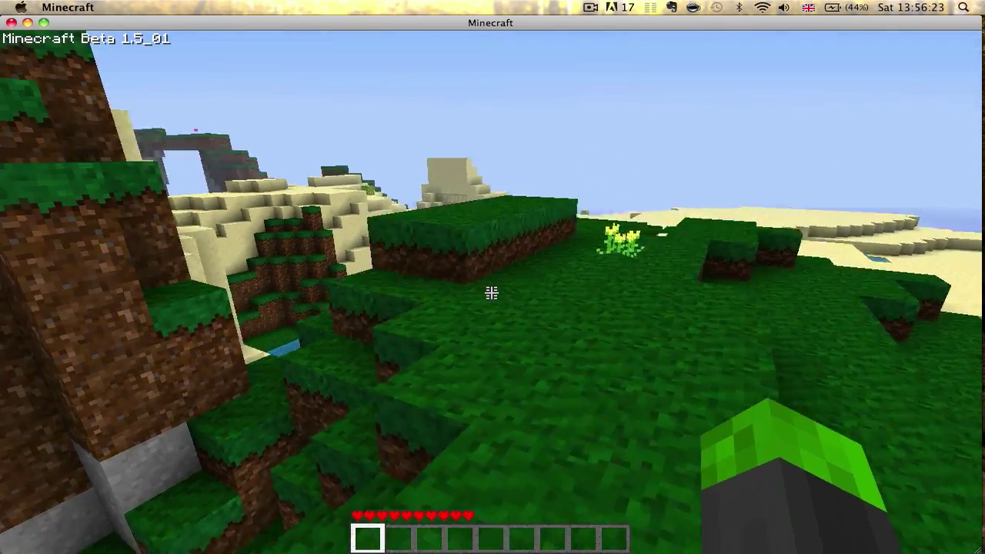
{"action": "key", "text": "w"}
{"action": "key", "text": "w"}
{"action": "key", "text": "space"}
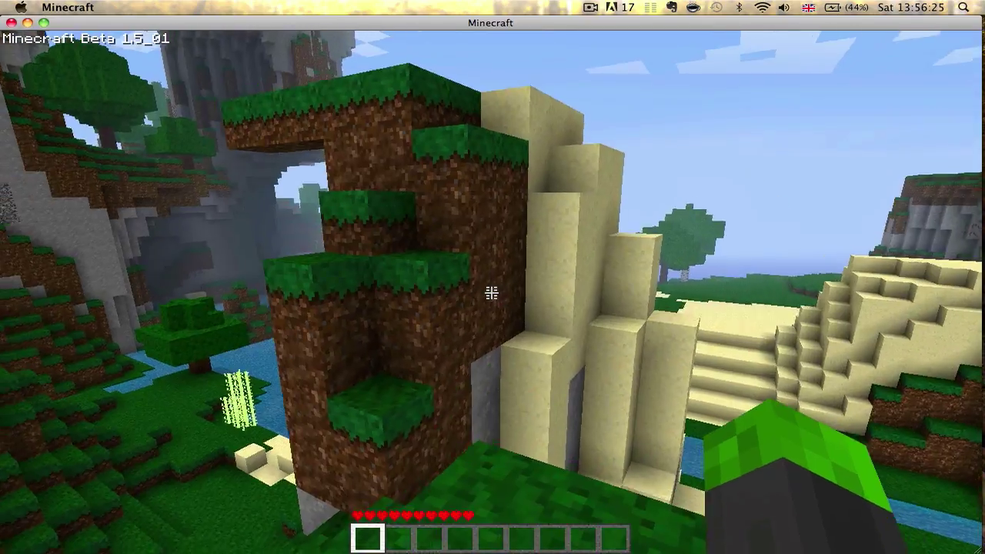
{"action": "key", "text": "w"}
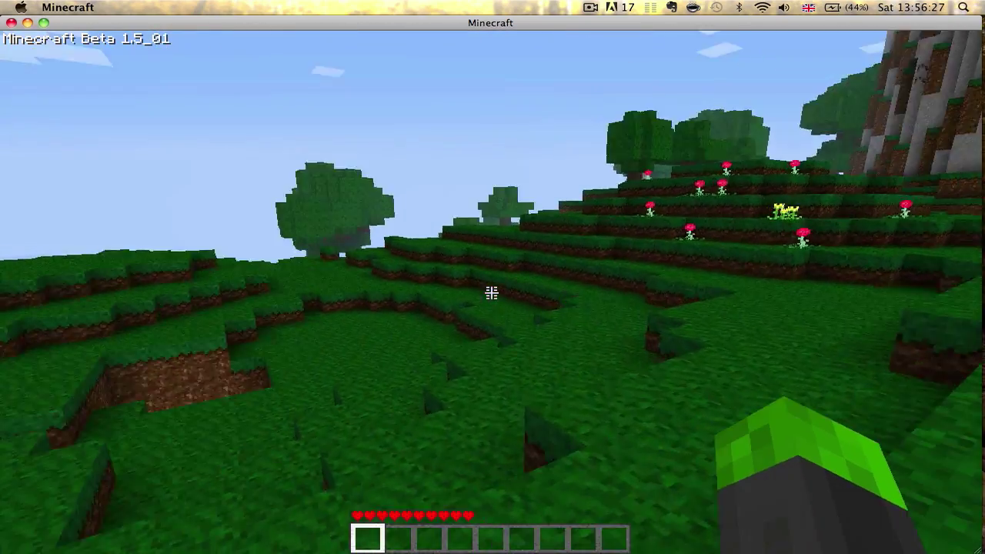
{"action": "key", "text": "w"}
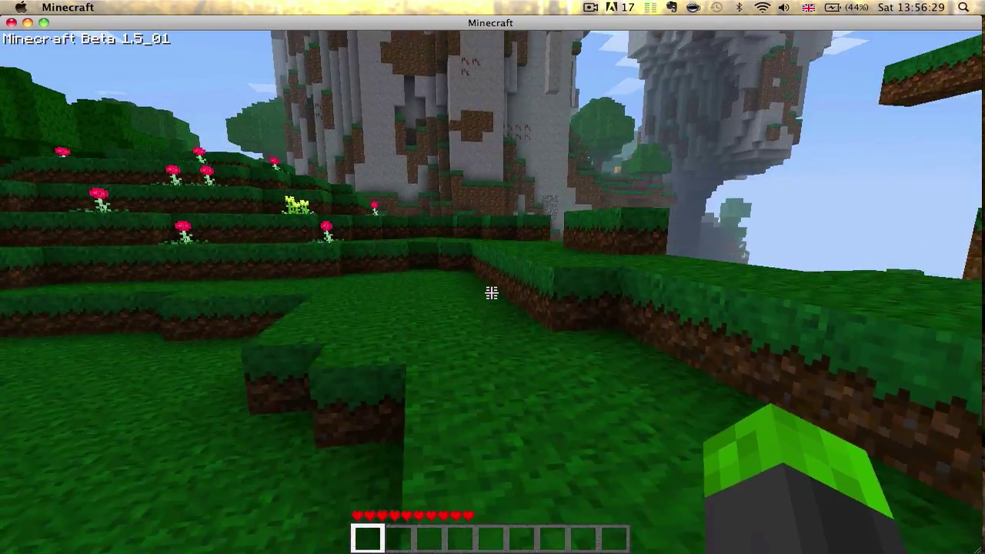
{"action": "key", "text": "w"}
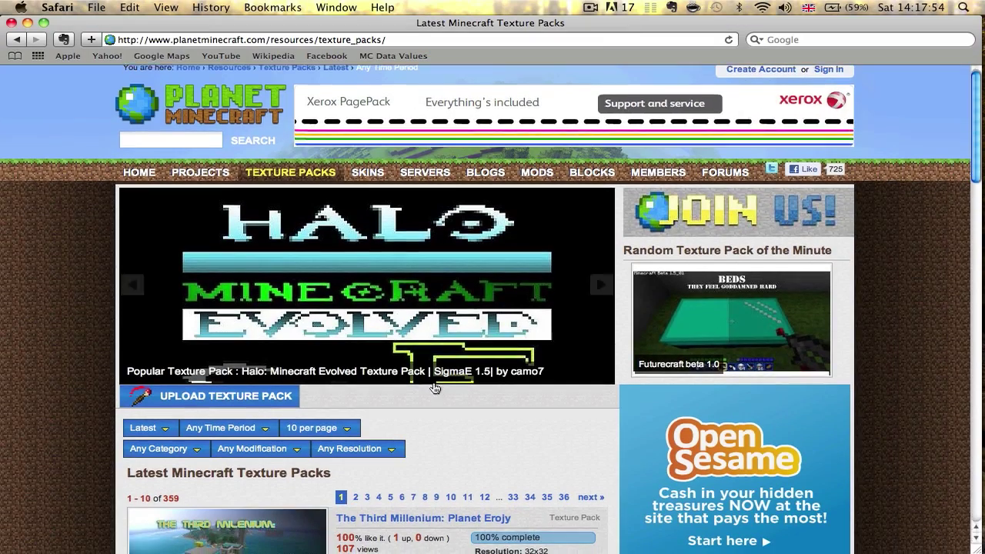
Step: Filter the Planet Minecraft texture packs in Safari by 32x32 resolution
{"action": "scroll", "coordinate": [415, 381], "scroll_direction": "down", "scroll_amount": 2}
{"action": "left_click", "coordinate": [363, 362]}
{"action": "scroll", "coordinate": [365, 366], "scroll_direction": "down", "scroll_amount": 1}
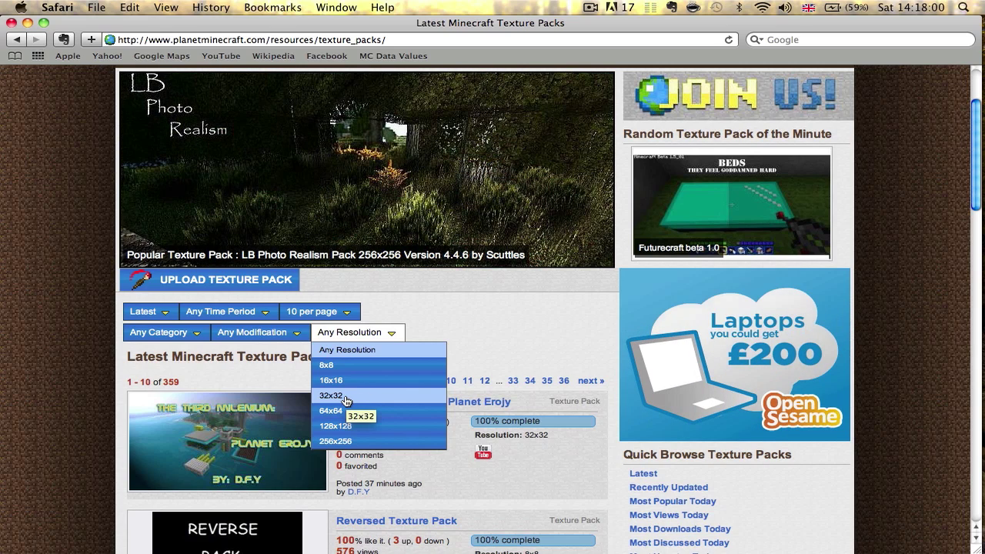
{"action": "left_click", "coordinate": [346, 401]}
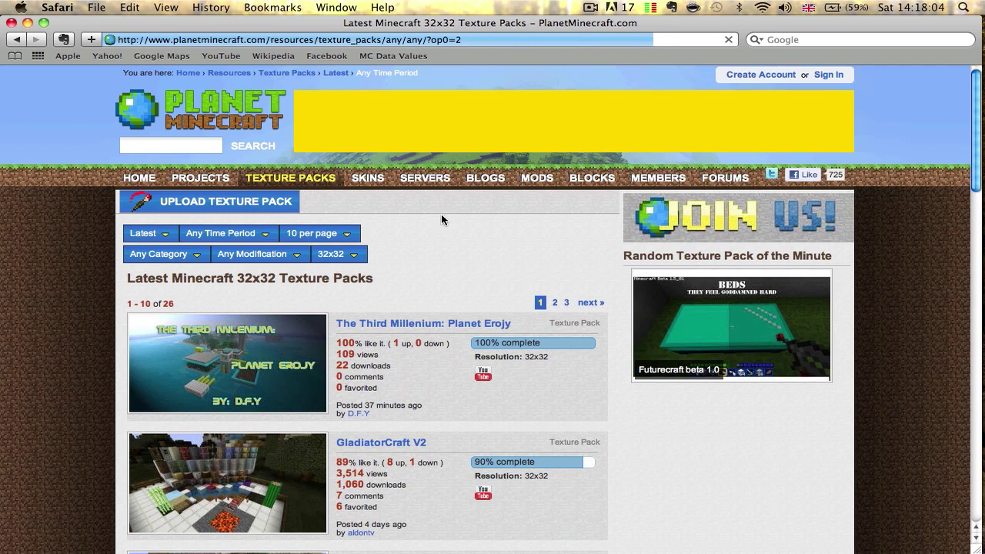
Step: Open the Dokucraft 1.9 (beta) texture pack page and follow its link to the HD texture pack fix
{"action": "left_click_drag", "start_coordinate": [982, 190], "coordinate": [975, 383]}
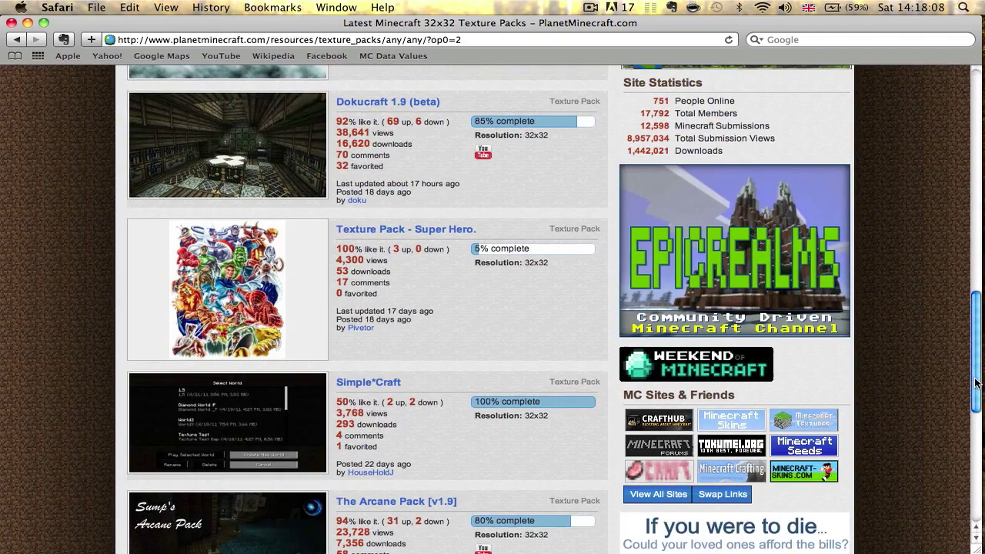
{"action": "left_click", "coordinate": [367, 107]}
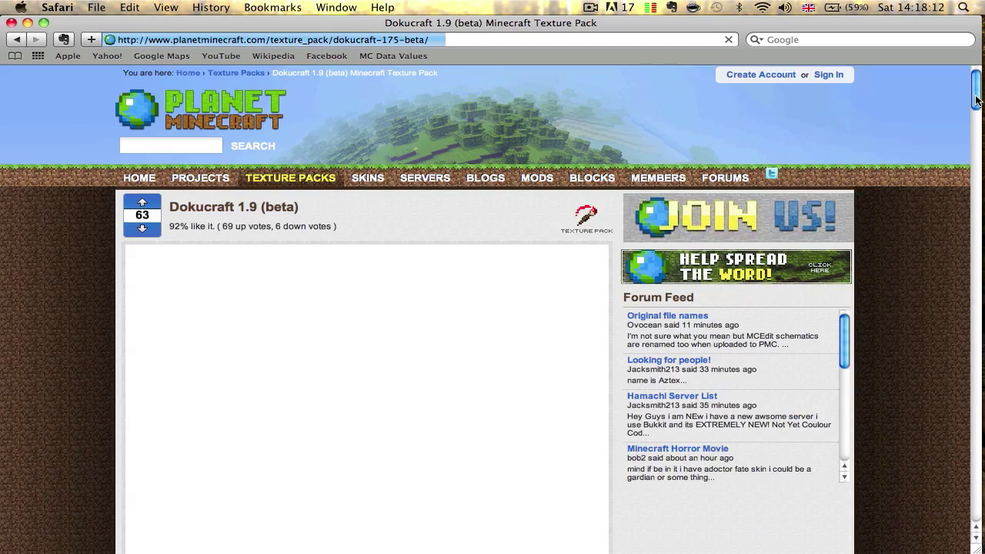
{"action": "left_click_drag", "start_coordinate": [975, 98], "coordinate": [975, 160]}
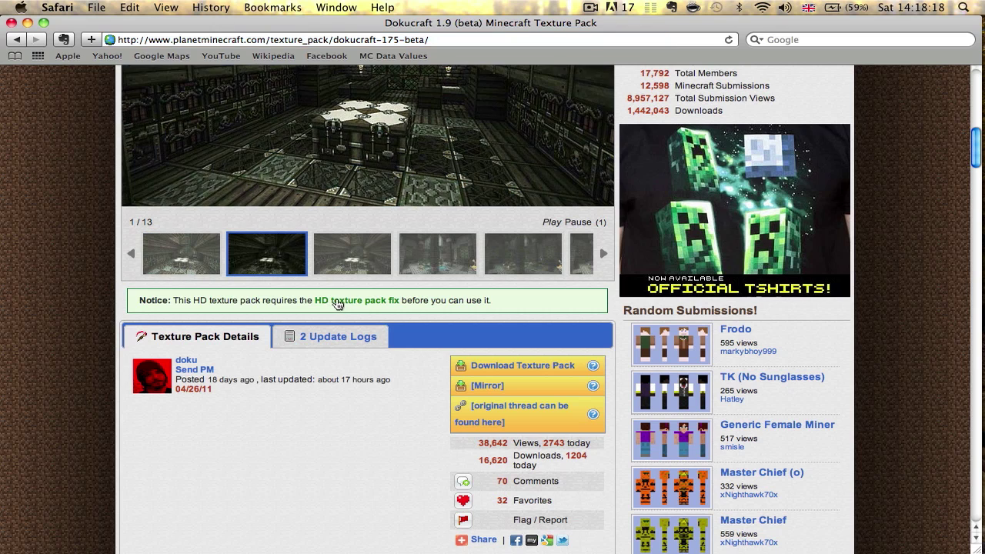
{"action": "left_click", "coordinate": [366, 300]}
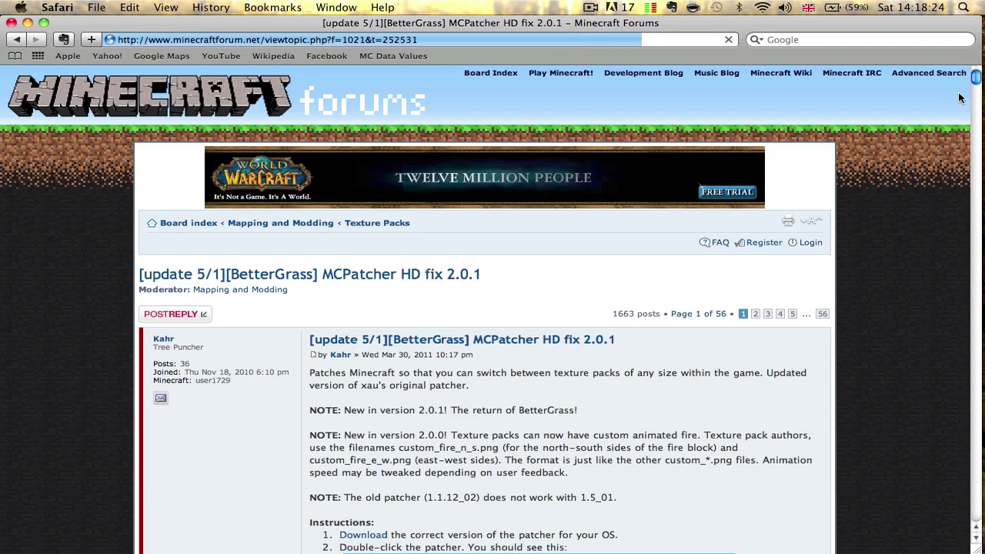
Step: Read the MCPatcher HD fix instructions and download the patcher for all other platforms from the github link
{"action": "scroll", "coordinate": [954, 155], "scroll_direction": "down", "scroll_amount": 1}
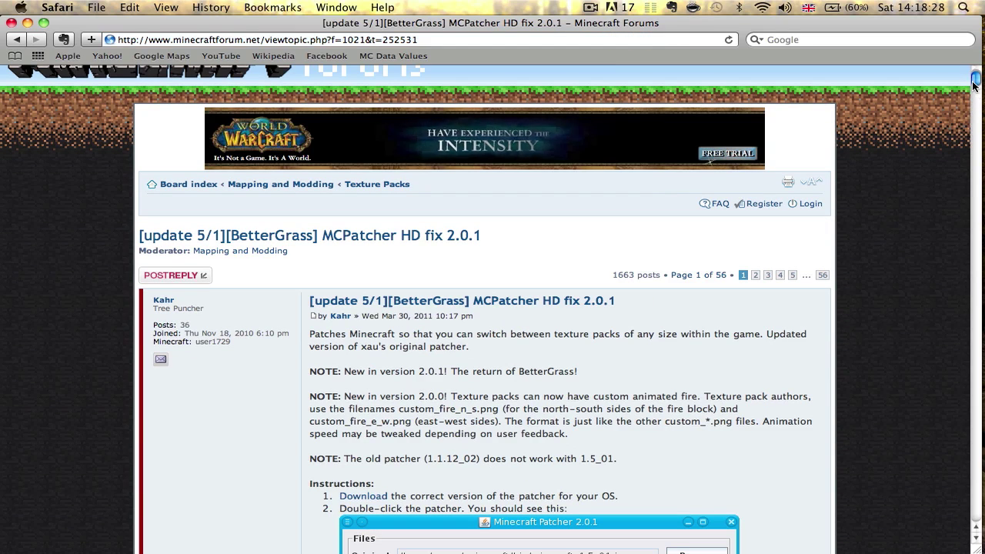
{"action": "mouse_move", "coordinate": [974, 81]}
{"action": "left_mouse_down"}
{"action": "mouse_move", "coordinate": [981, 139]}
{"action": "mouse_move", "coordinate": [981, 90]}
{"action": "left_mouse_up"}
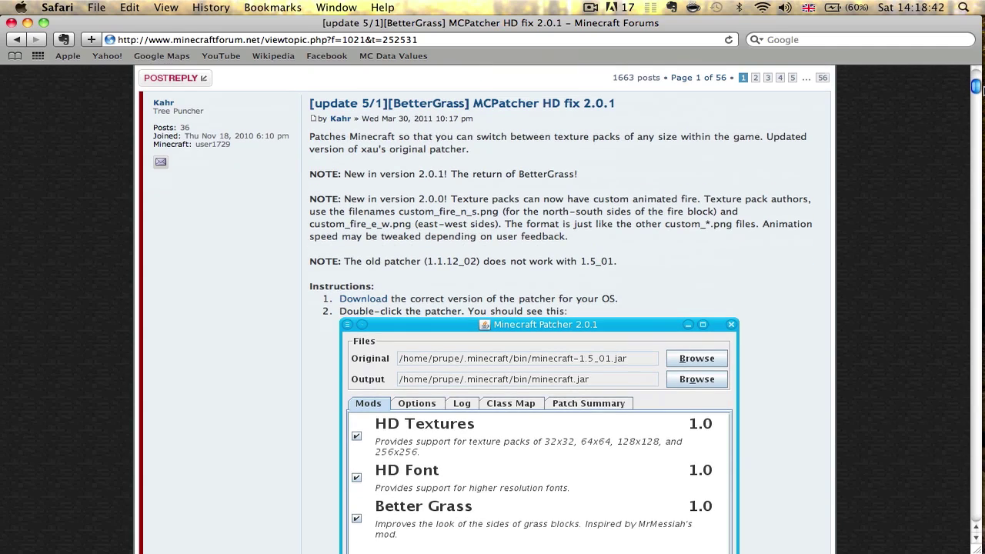
{"action": "left_click", "coordinate": [366, 304]}
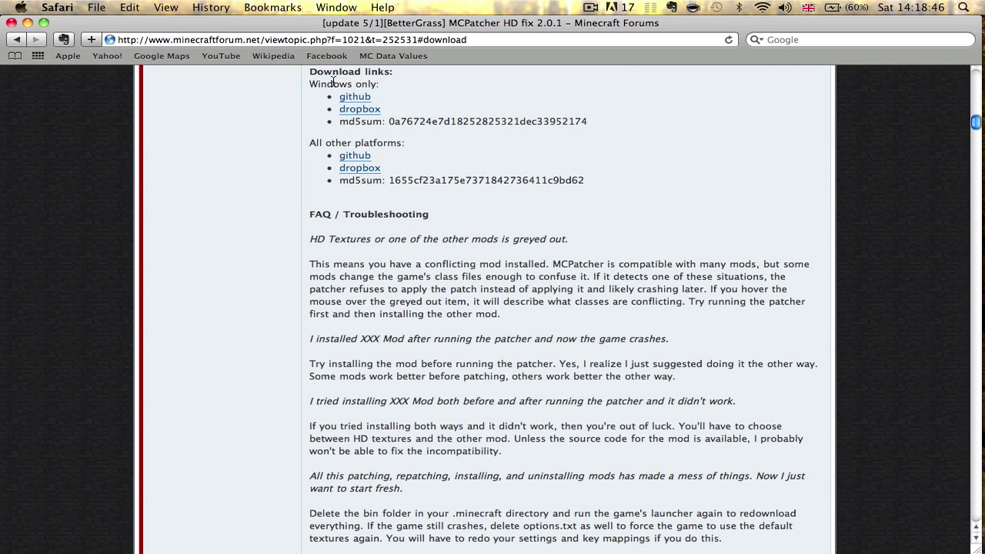
{"action": "left_click", "coordinate": [353, 157]}
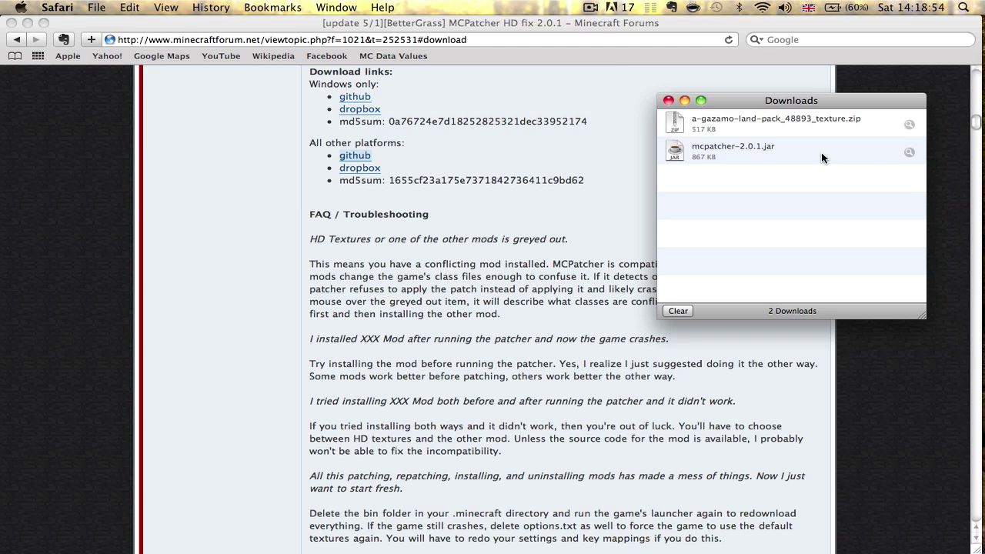
Step: Open the downloaded mcpatcher-2.0.1.jar, allow it to run, and close the downloads list
{"action": "double_click", "coordinate": [706, 152]}
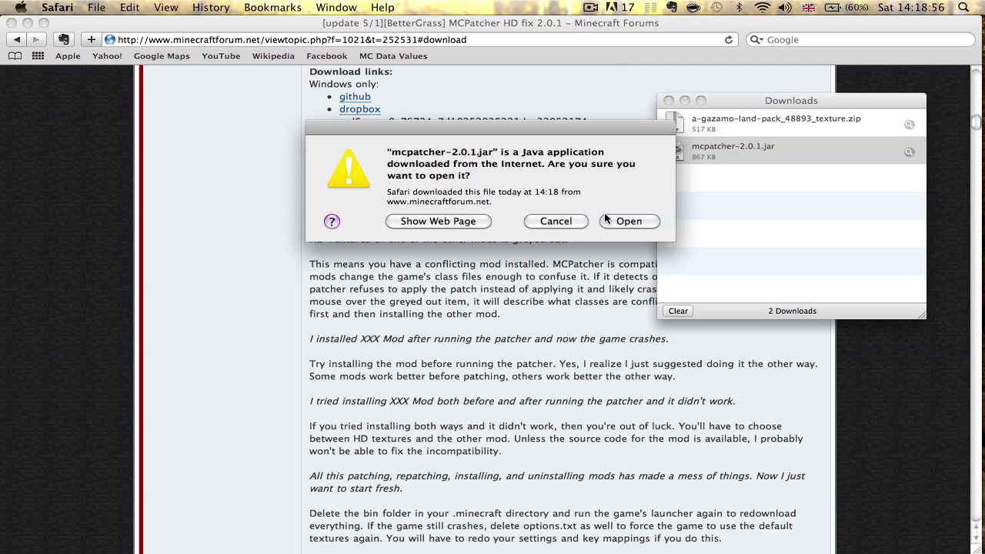
{"action": "left_click", "coordinate": [622, 221]}
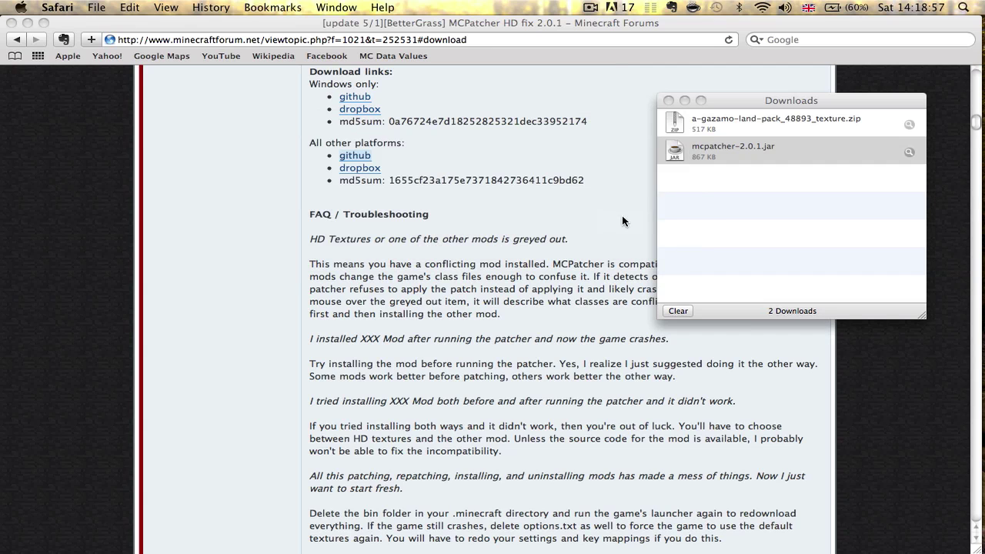
{"action": "left_click", "coordinate": [667, 100]}
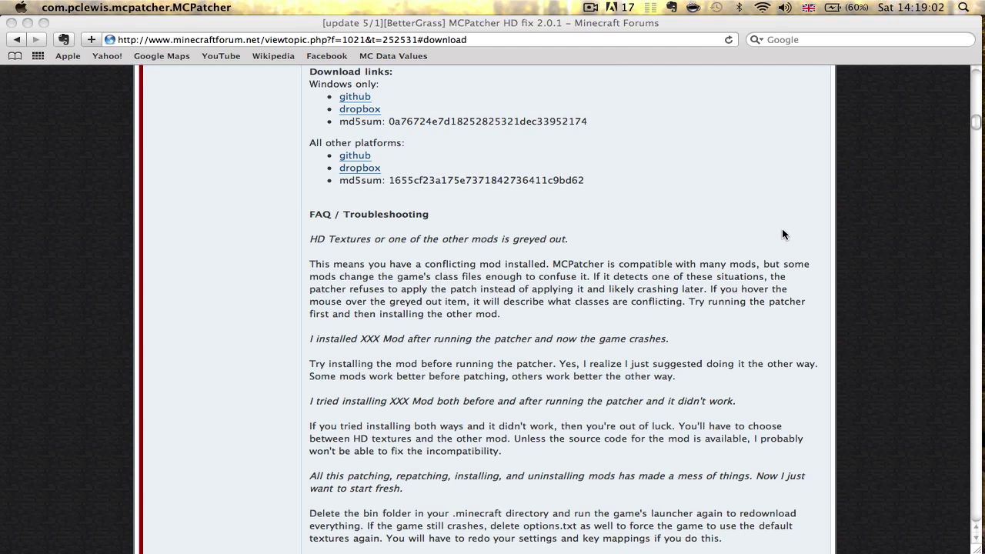
{"action": "mouse_move", "coordinate": [982, 415]}
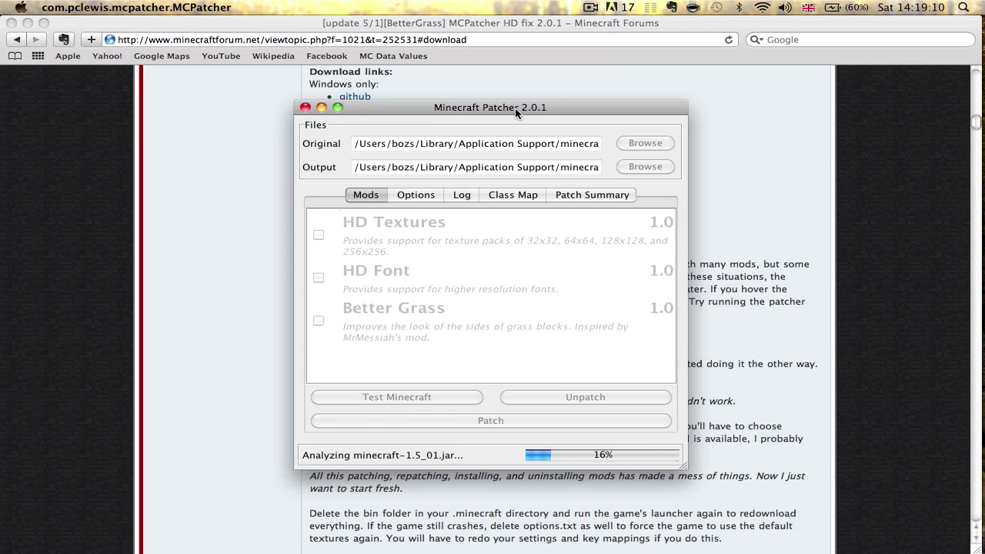
Step: Widen the patcher window, patch Minecraft with HD Textures, HD Font and Better Grass enabled, and quit the patcher
{"action": "left_click_drag", "start_coordinate": [515, 108], "coordinate": [522, 79]}
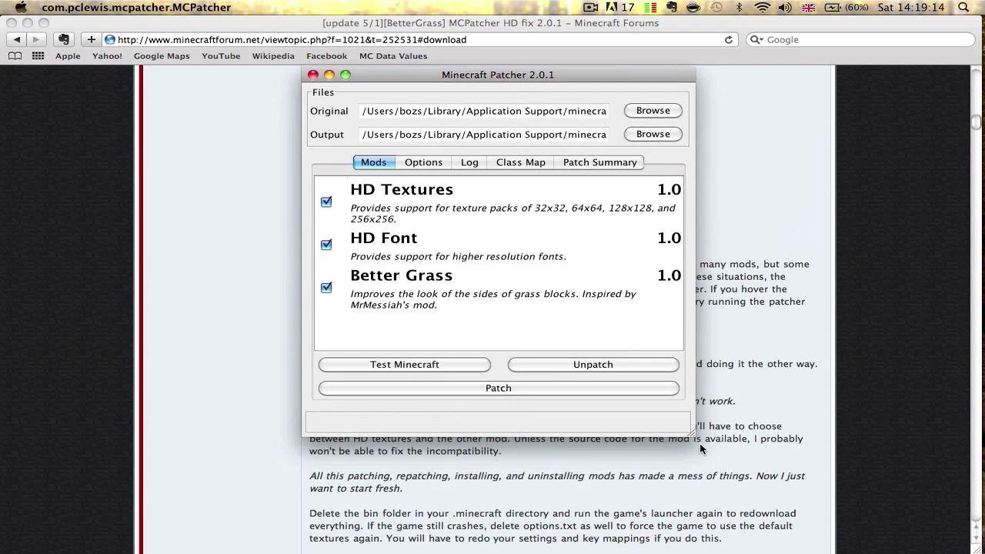
{"action": "left_click_drag", "start_coordinate": [688, 433], "coordinate": [762, 416]}
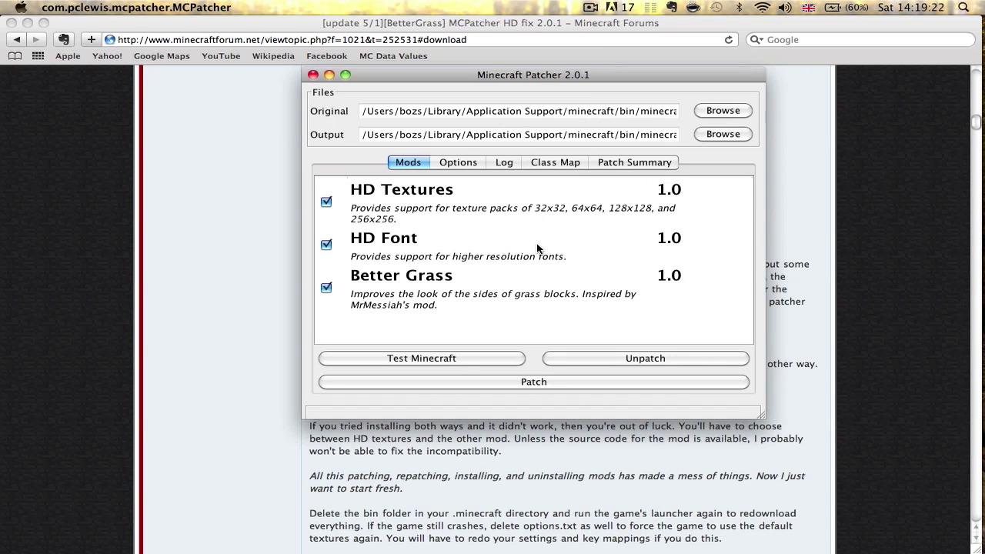
{"action": "left_click", "coordinate": [540, 377]}
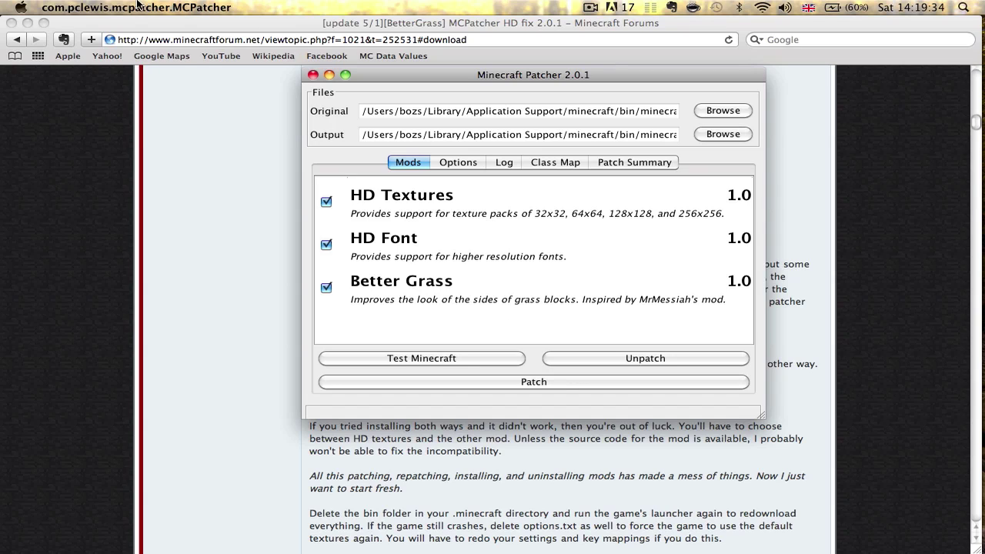
{"action": "left_click", "coordinate": [137, 6]}
{"action": "left_click", "coordinate": [169, 113]}
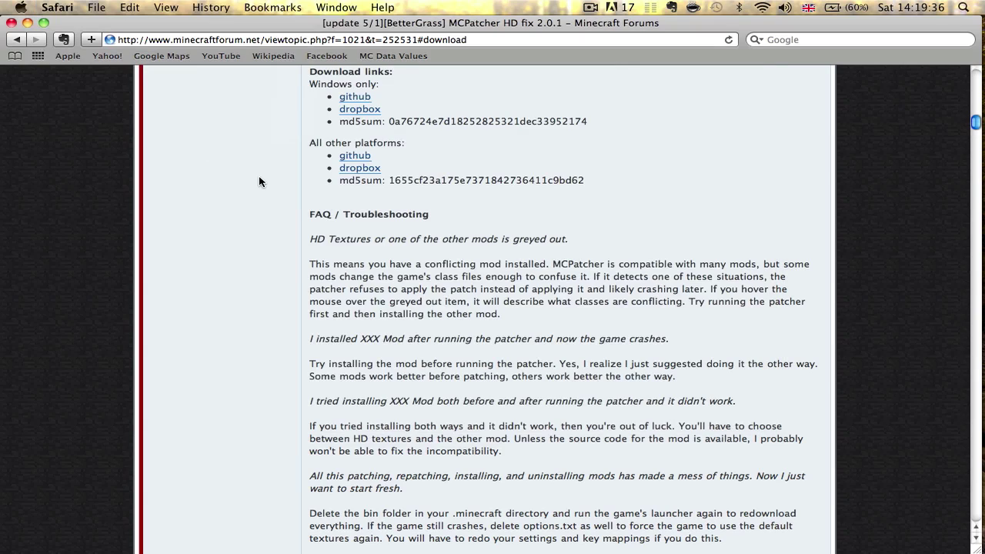
Step: Switch to Finder and select (HD32) Stankepack.zip in the desktop's Texture Pack folder in a new window
{"action": "key", "text": "super+Tab"}
{"action": "key", "text": "super+Tab"}
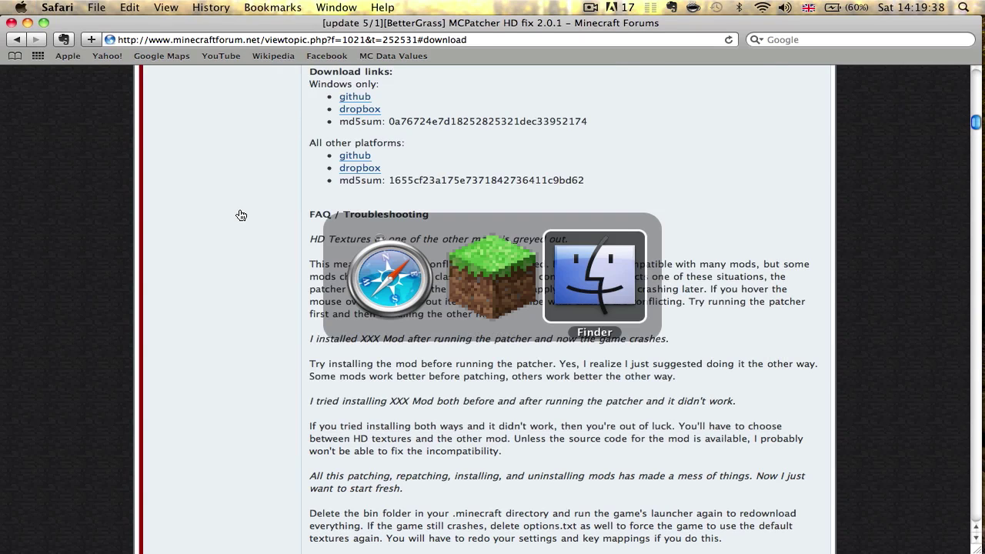
{"action": "key", "text": "super+n"}
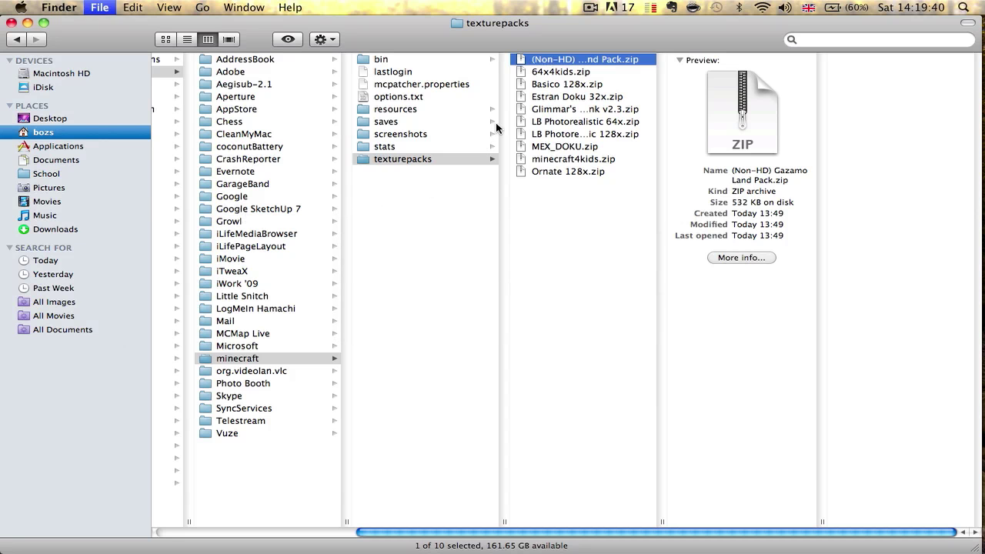
{"action": "left_click", "coordinate": [87, 120]}
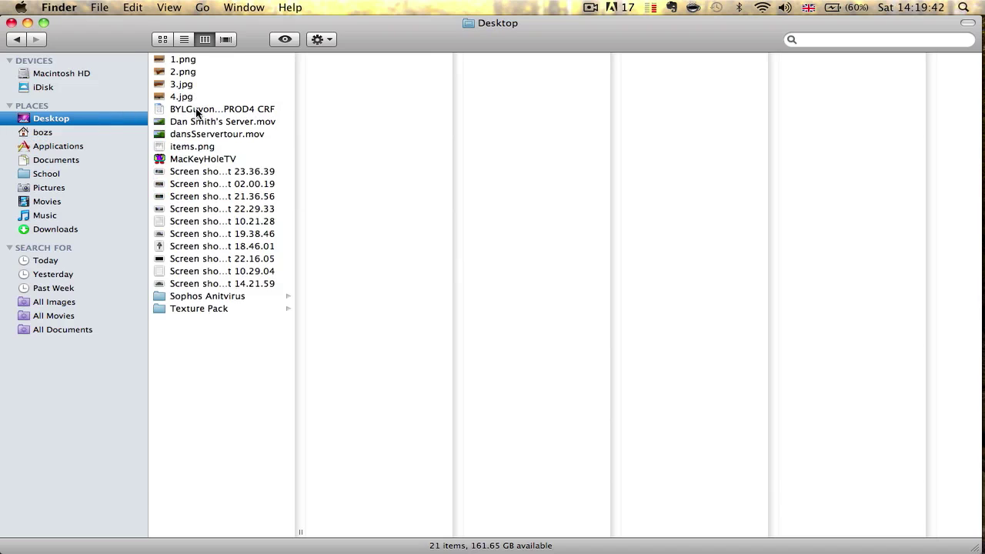
{"action": "left_click", "coordinate": [203, 306]}
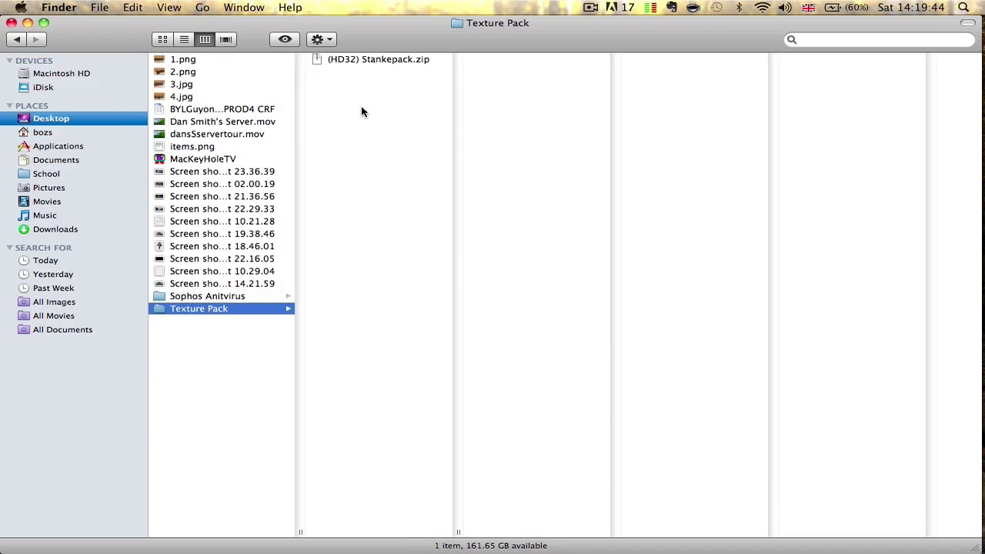
{"action": "left_click", "coordinate": [372, 59]}
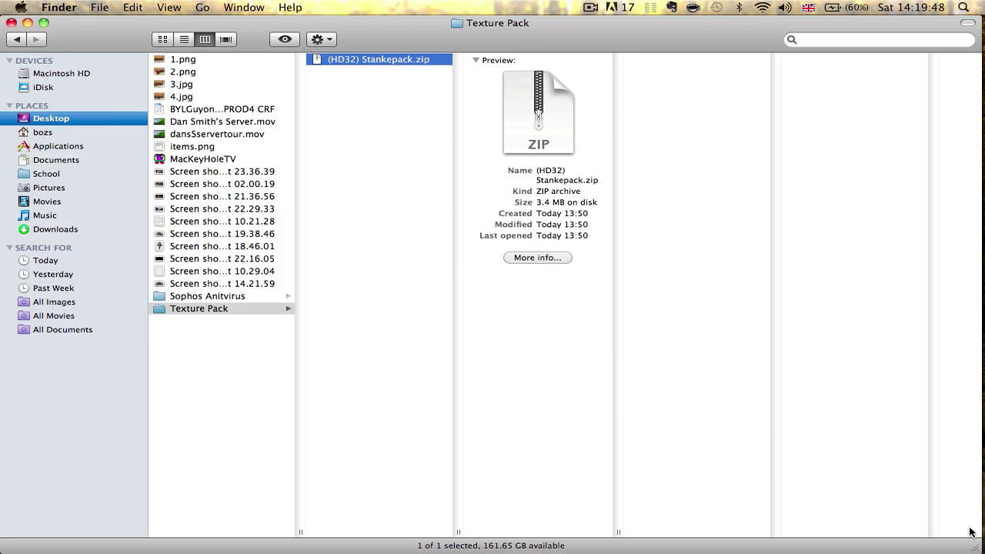
Step: Shrink the new window, move (HD32) Stankepack.zip into Minecraft's texturepacks folder, and close the source window
{"action": "mouse_move", "coordinate": [978, 547]}
{"action": "left_click_drag", "start_coordinate": [978, 548], "coordinate": [578, 284]}
{"action": "left_click_drag", "start_coordinate": [444, 19], "coordinate": [664, 261]}
{"action": "left_click_drag", "start_coordinate": [598, 288], "coordinate": [571, 193]}
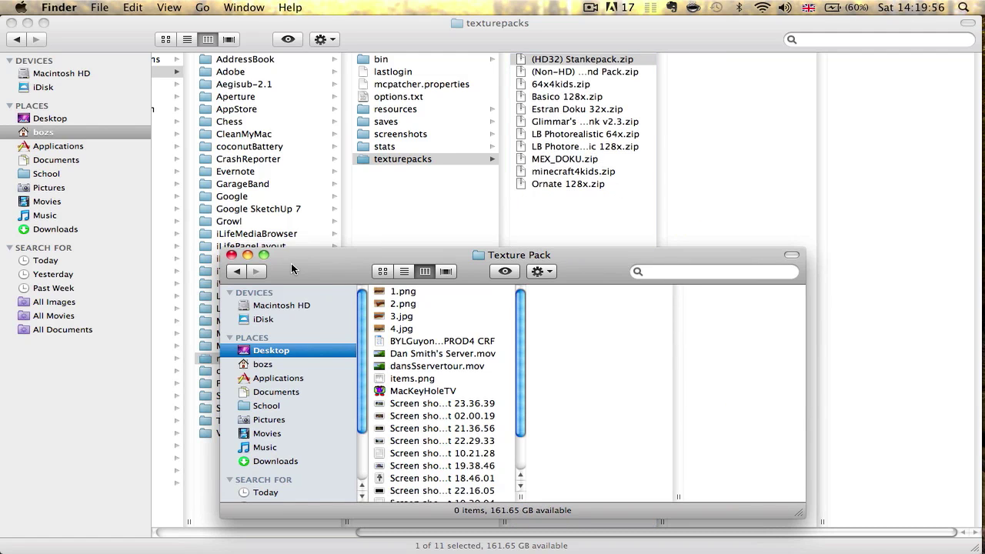
{"action": "left_click", "coordinate": [231, 255]}
{"action": "left_click", "coordinate": [547, 284]}
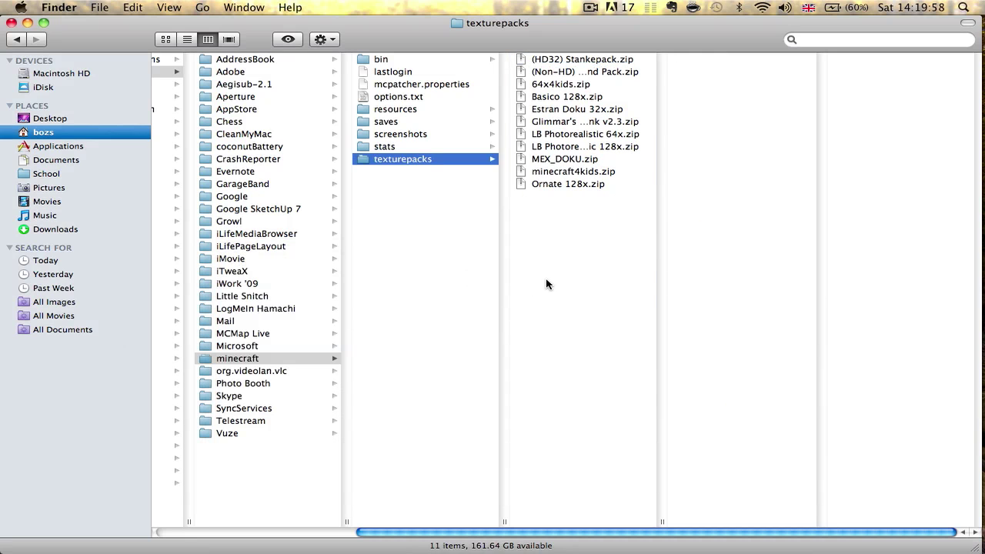
Step: Close the texturepacks folder window, switch to Minecraft and open Mods and Texture Packs
{"action": "key", "text": "super+w"}
{"action": "key", "text": "super+Tab"}
{"action": "key", "text": "super+Tab"}
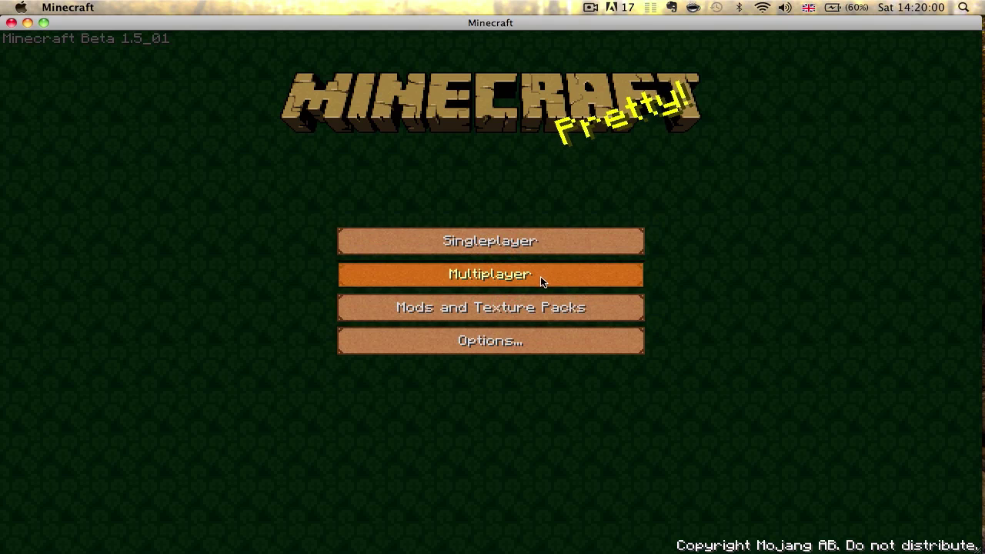
{"action": "left_click", "coordinate": [526, 307]}
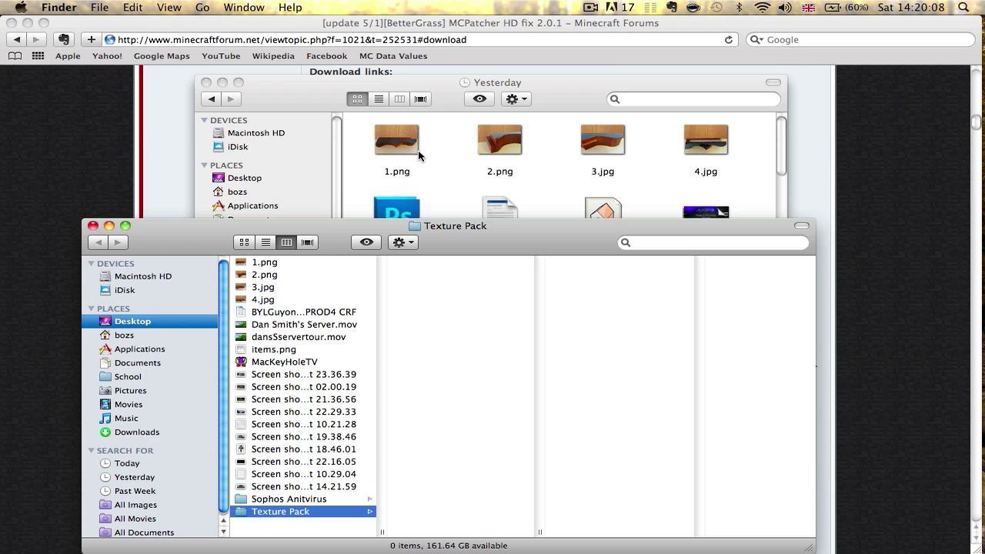
Step: Relaunch Minecraft, close the leftover Finder windows, and log in with the remembered account
{"action": "mouse_move", "coordinate": [983, 307]}
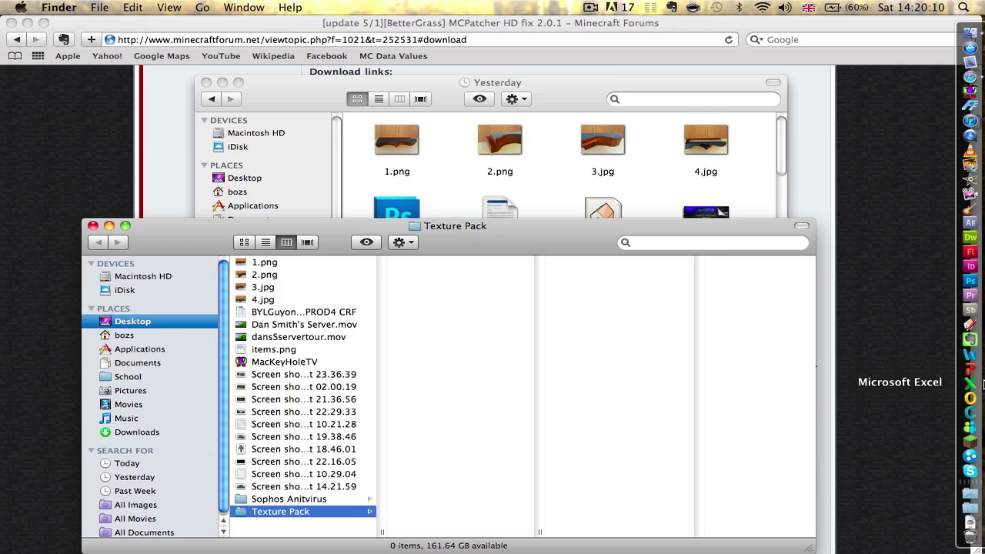
{"action": "left_click", "coordinate": [983, 440]}
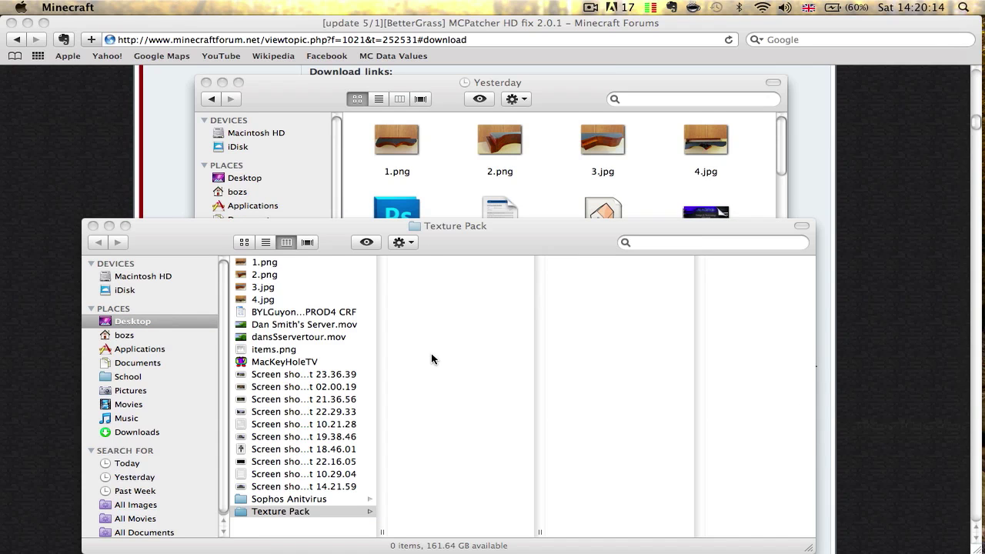
{"action": "left_click", "coordinate": [204, 82]}
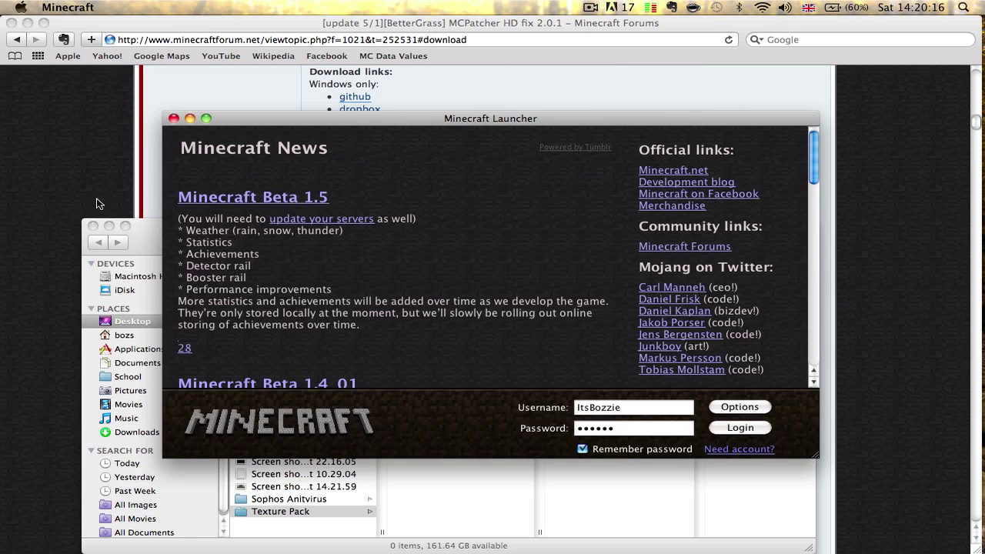
{"action": "left_click", "coordinate": [93, 226]}
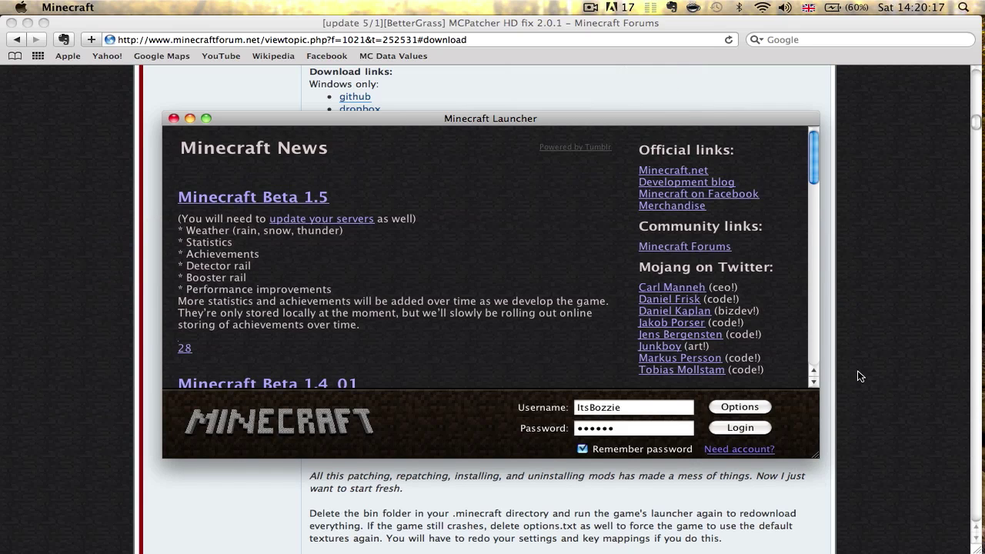
{"action": "left_click", "coordinate": [739, 428]}
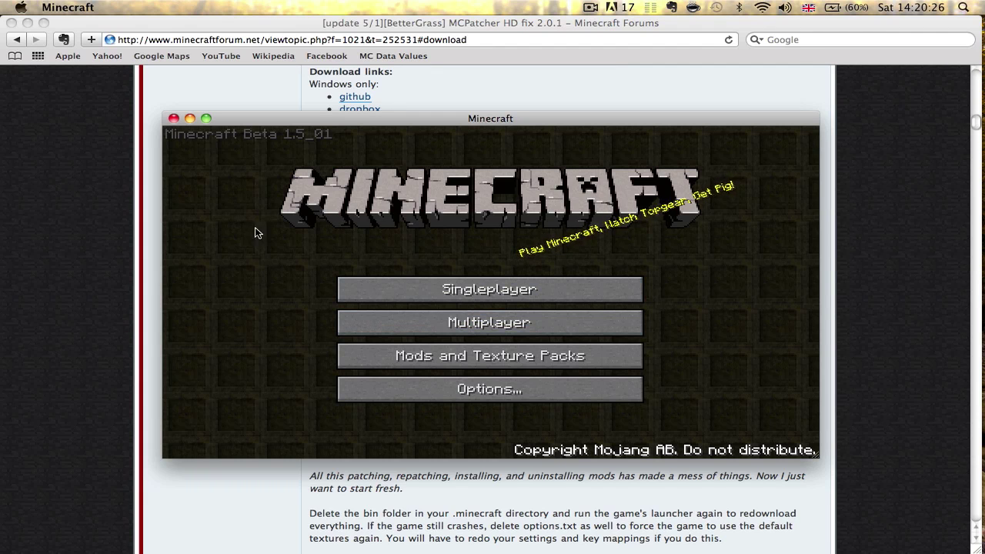
Step: Load the singleplayer world New World, enlarge the game window to fill the screen, and resume play
{"action": "left_click", "coordinate": [466, 284]}
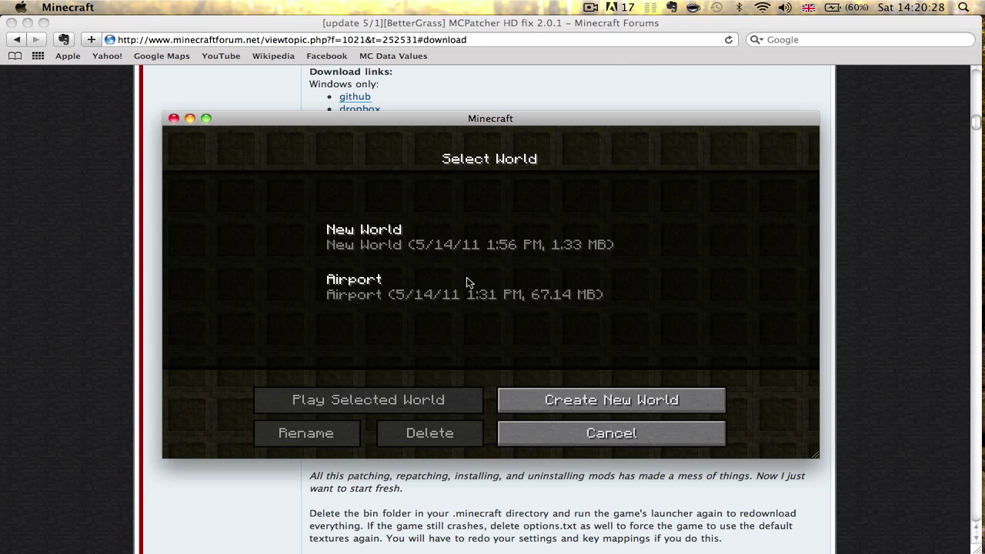
{"action": "left_click", "coordinate": [414, 242]}
{"action": "left_click", "coordinate": [414, 241]}
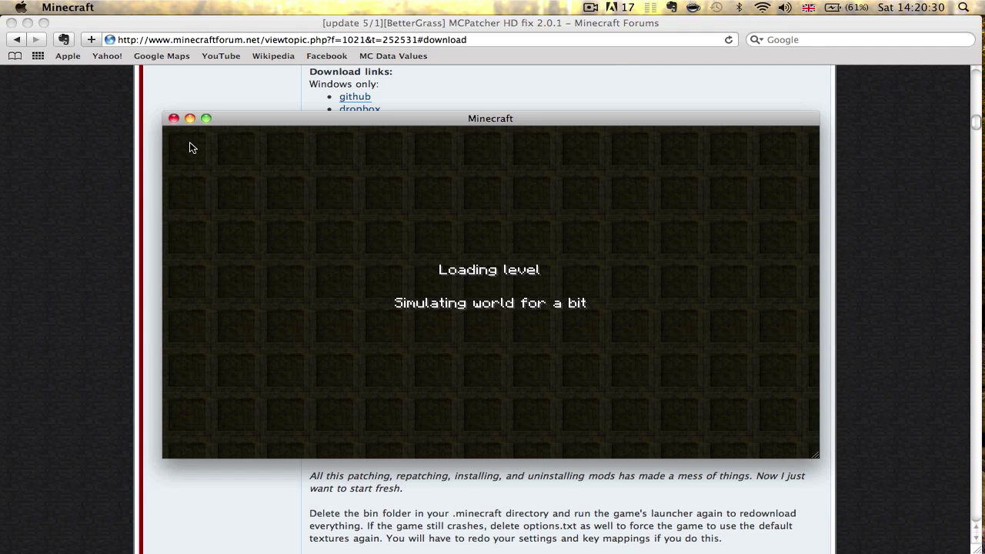
{"action": "key", "text": "Escape"}
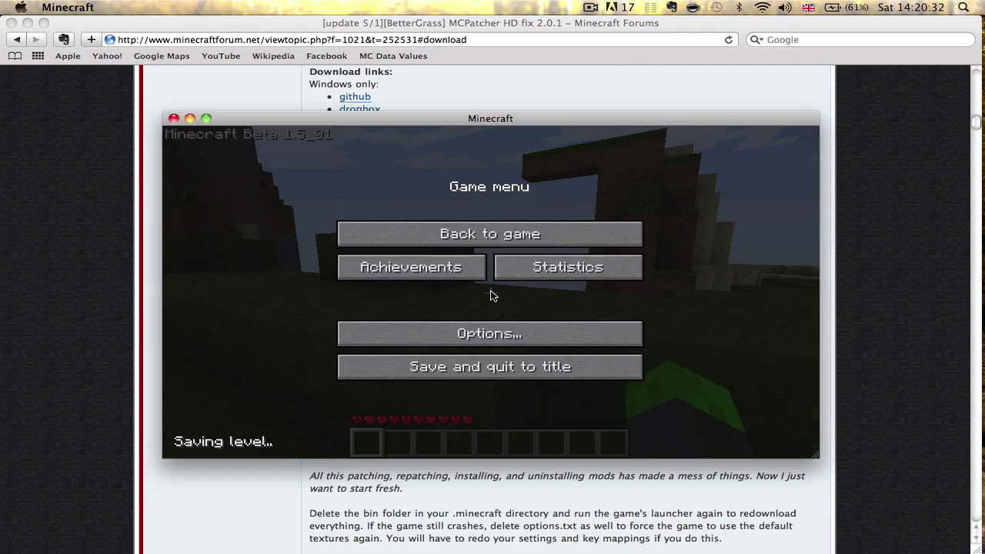
{"action": "left_click", "coordinate": [206, 118]}
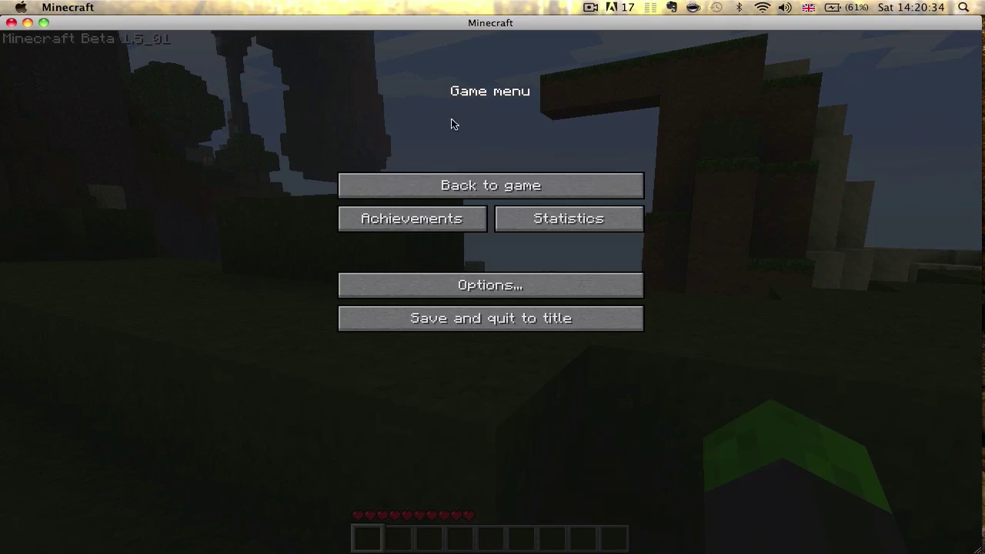
{"action": "left_click", "coordinate": [509, 187]}
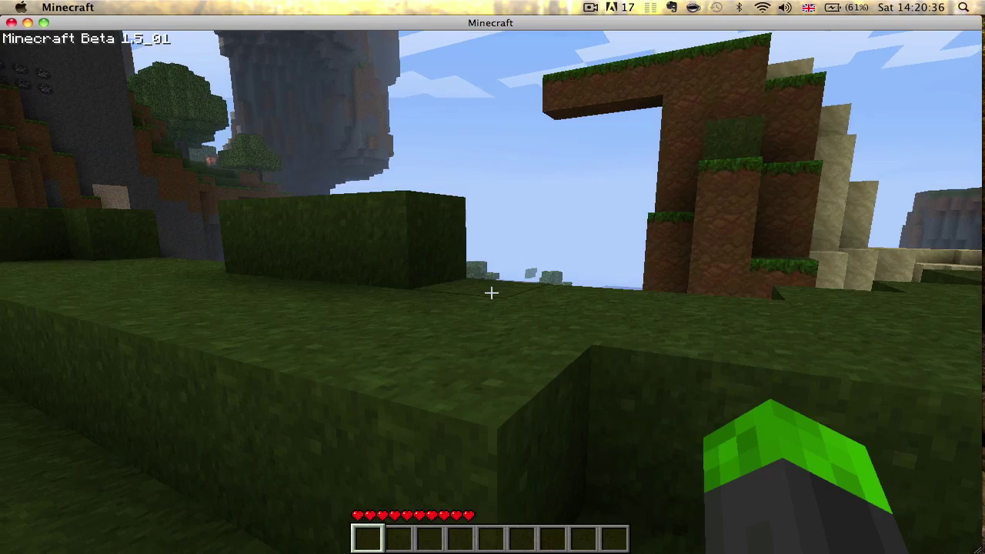
Step: Walk around the grassy hills to examine the HD textures on the grass, flowers and cliffs
{"action": "key", "text": "w"}
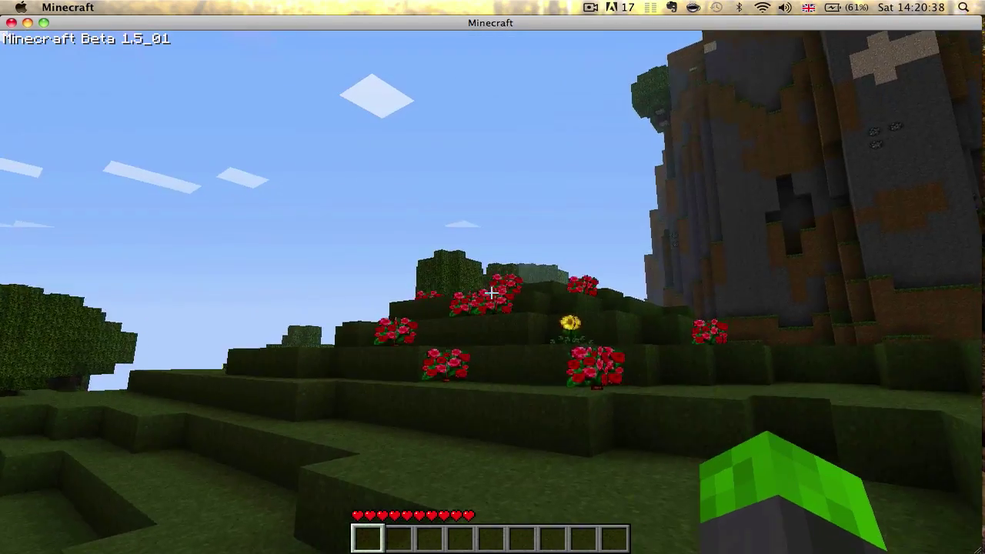
{"action": "key", "text": "w"}
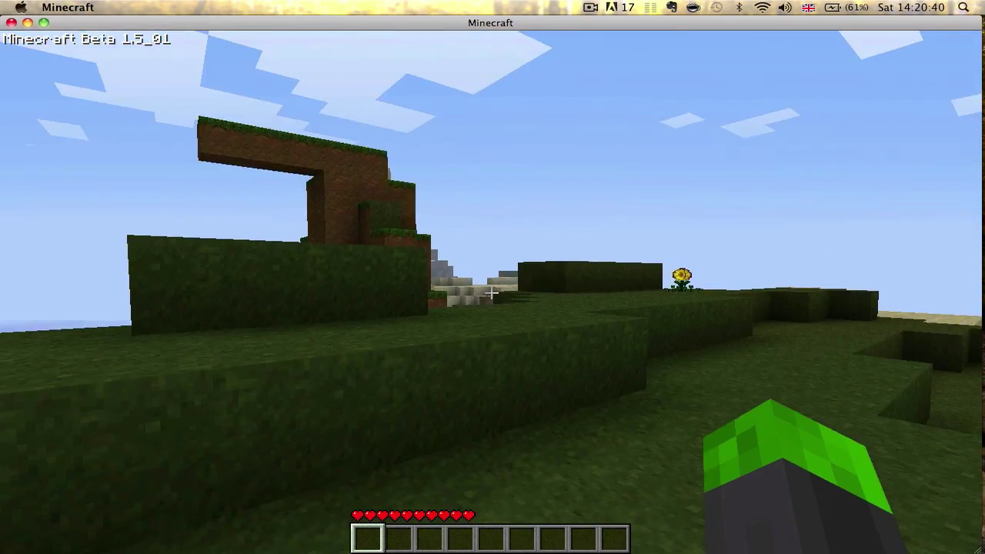
{"action": "key", "text": "w"}
{"action": "key", "text": "space"}
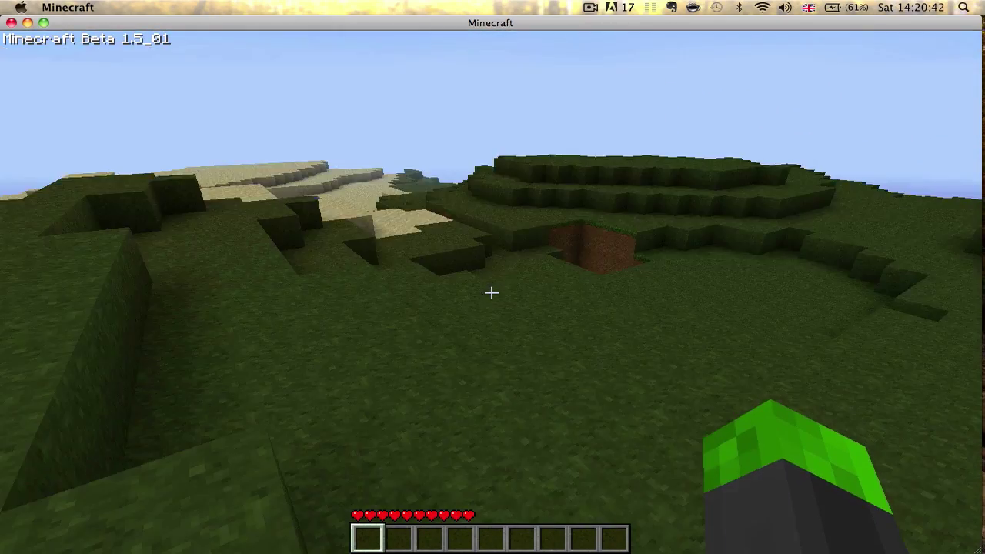
{"action": "key", "text": "s"}
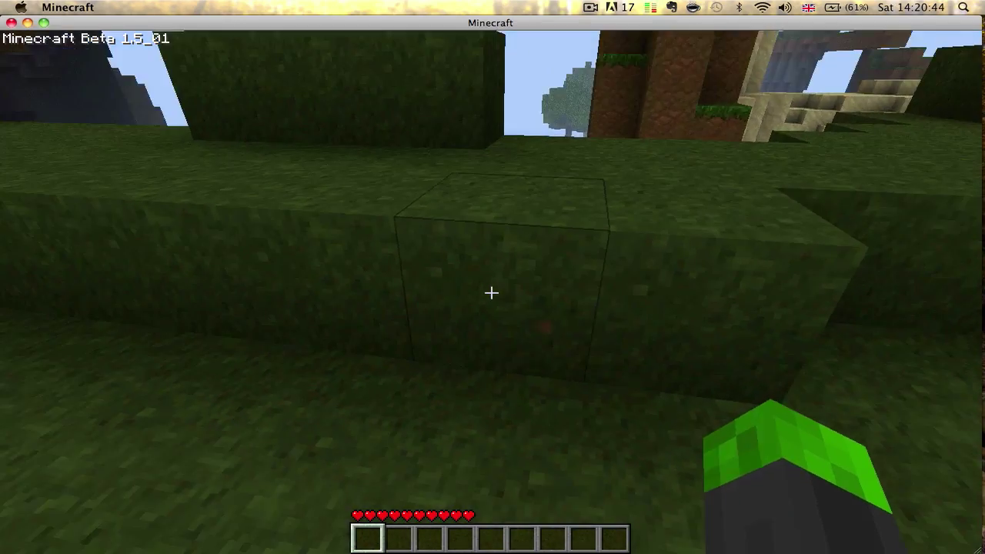
Step: Strike a few grass blocks and walk past the rose bushes to examine the HD textures on the hillside
{"action": "left_click", "coordinate": [491, 292]}
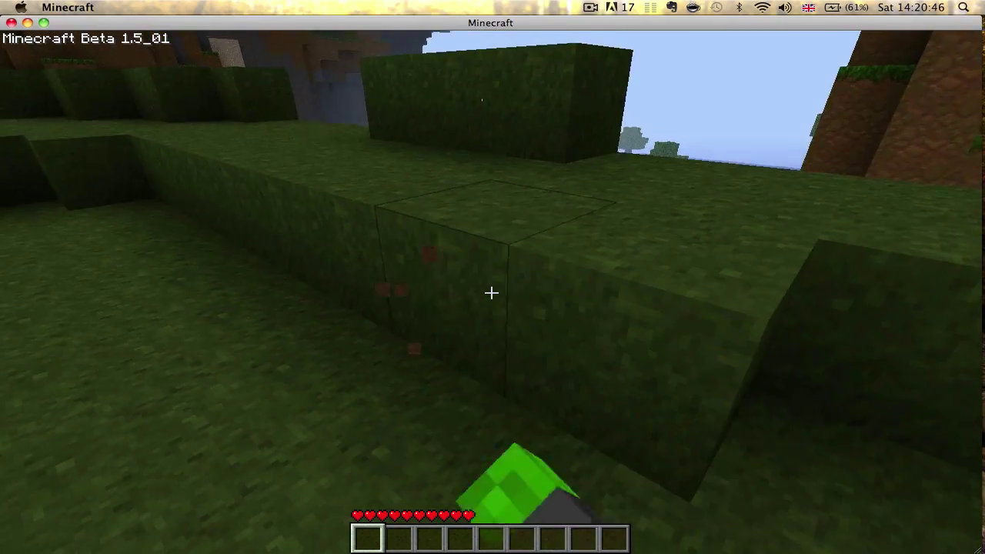
{"action": "left_click", "coordinate": [491, 293]}
{"action": "left_click", "coordinate": [491, 292]}
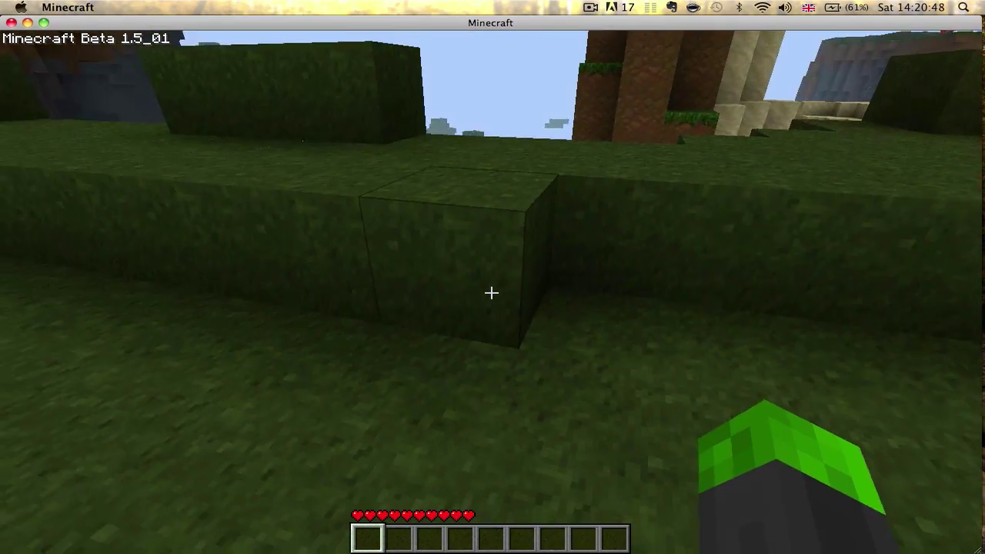
{"action": "key", "text": "w"}
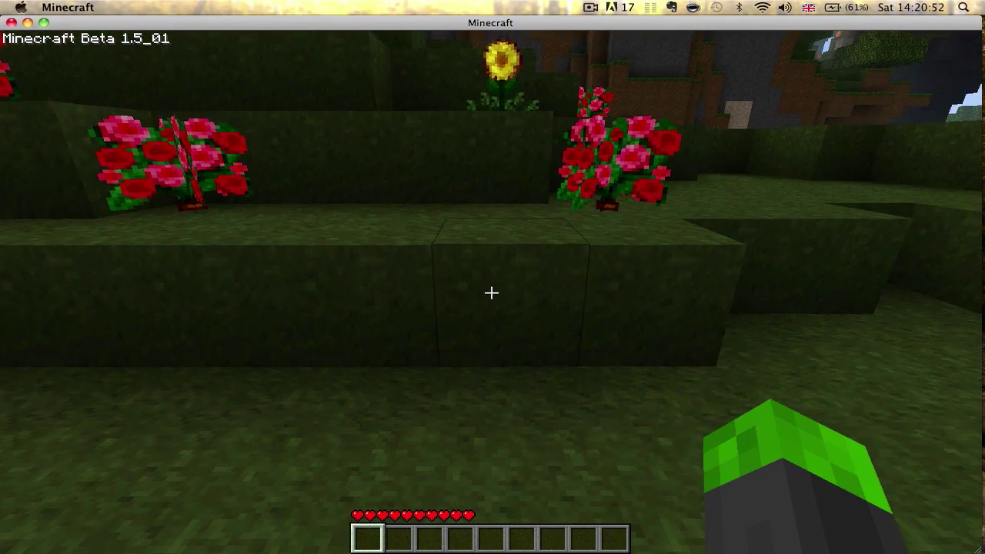
{"action": "key", "text": "w"}
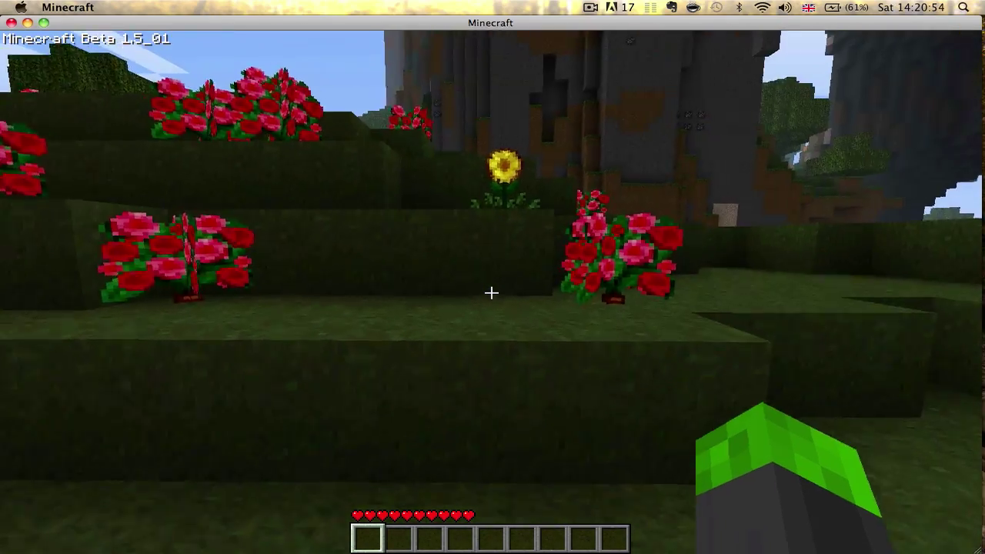
{"action": "key", "text": "space"}
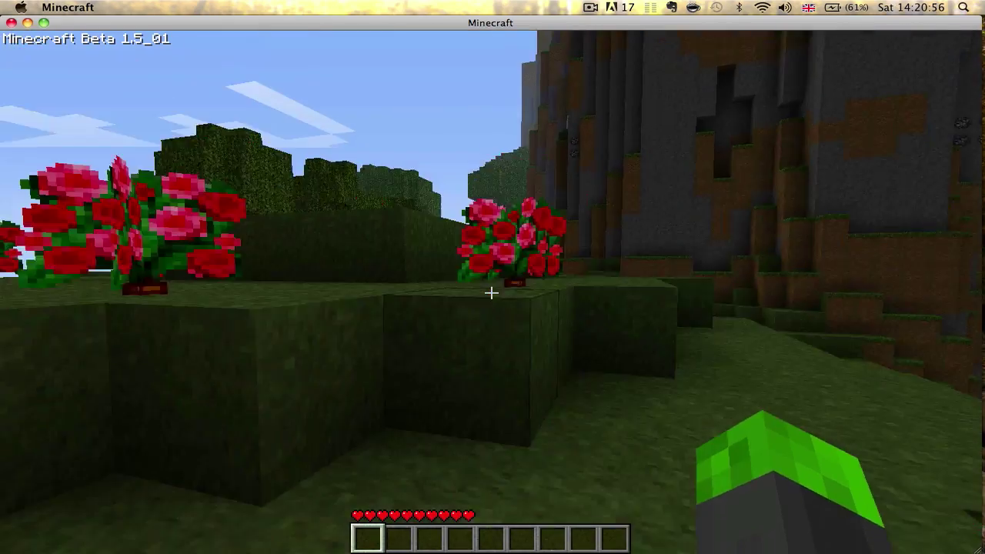
{"action": "key", "text": "w"}
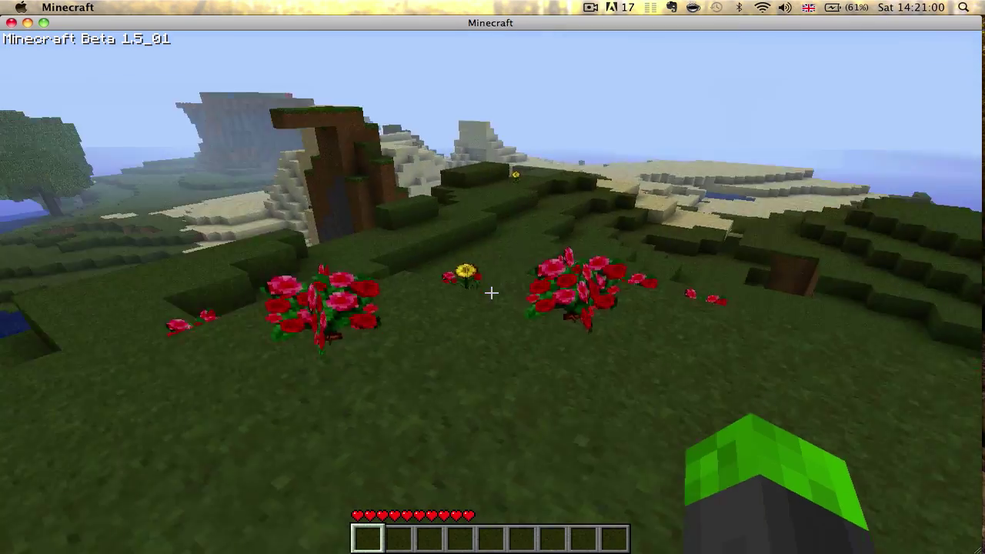
{"action": "key", "text": "w"}
{"action": "key", "text": "w"}
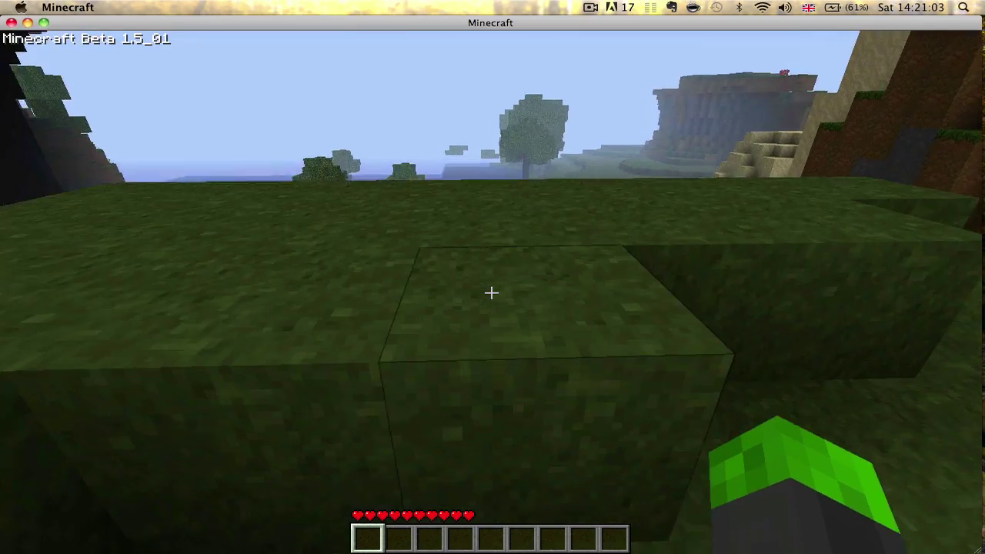
Step: Dig out a grass block on the hillside, collect its dirt and place the dirt block back down
{"action": "left_click_drag", "start_coordinate": [491, 293], "coordinate": [492, 292]}
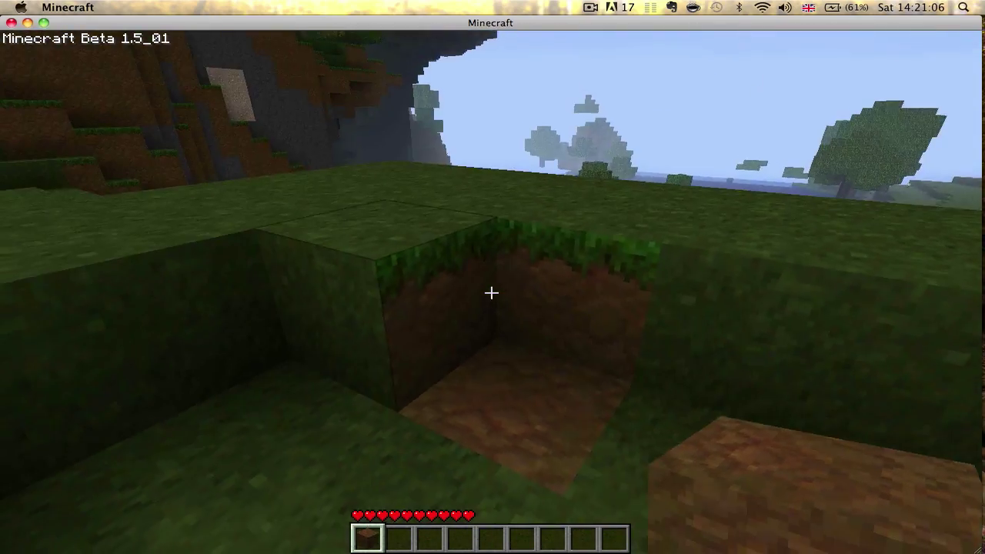
{"action": "right_click", "coordinate": [492, 293]}
{"action": "key", "text": "w"}
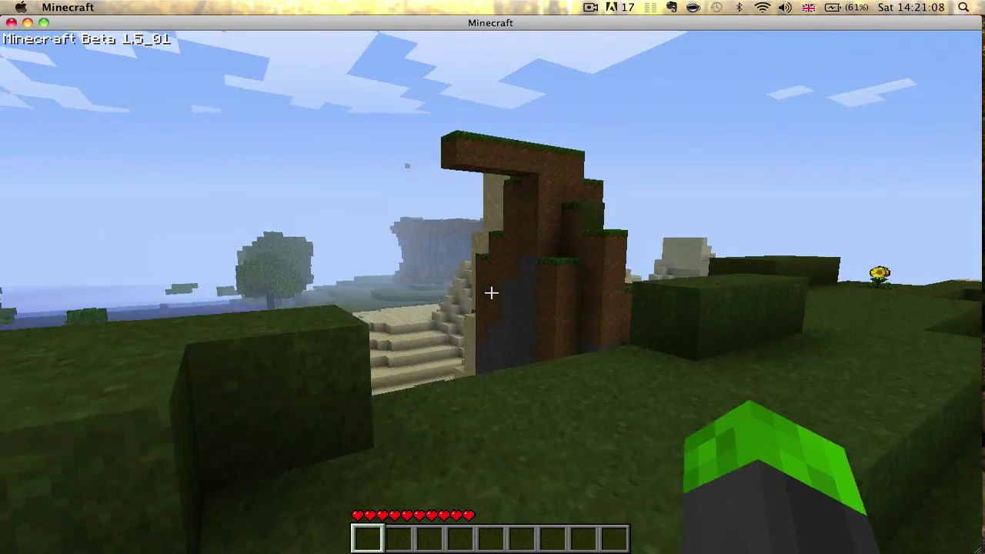
Step: View the character's inventory and crafting grid, and return to the game
{"action": "key", "text": "e"}
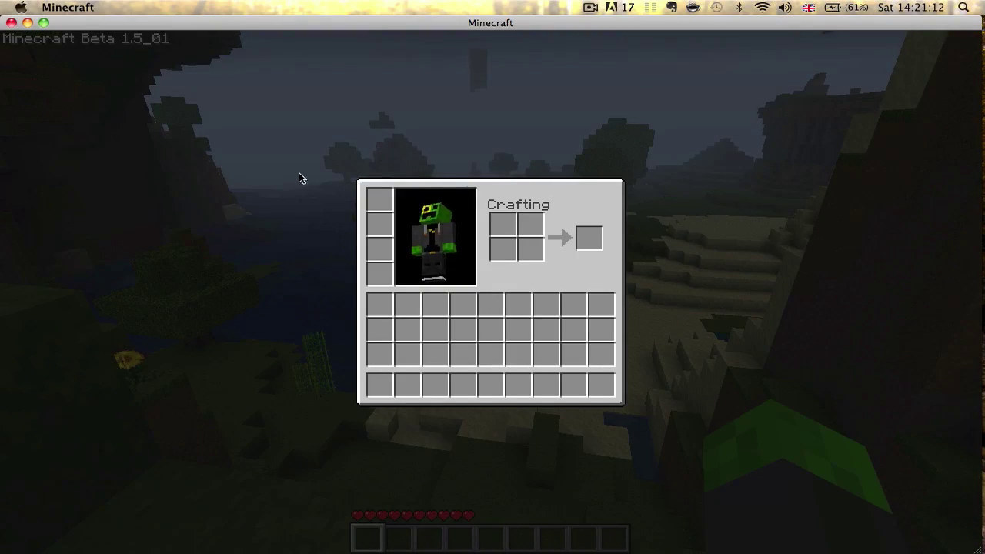
{"action": "key", "text": "e"}
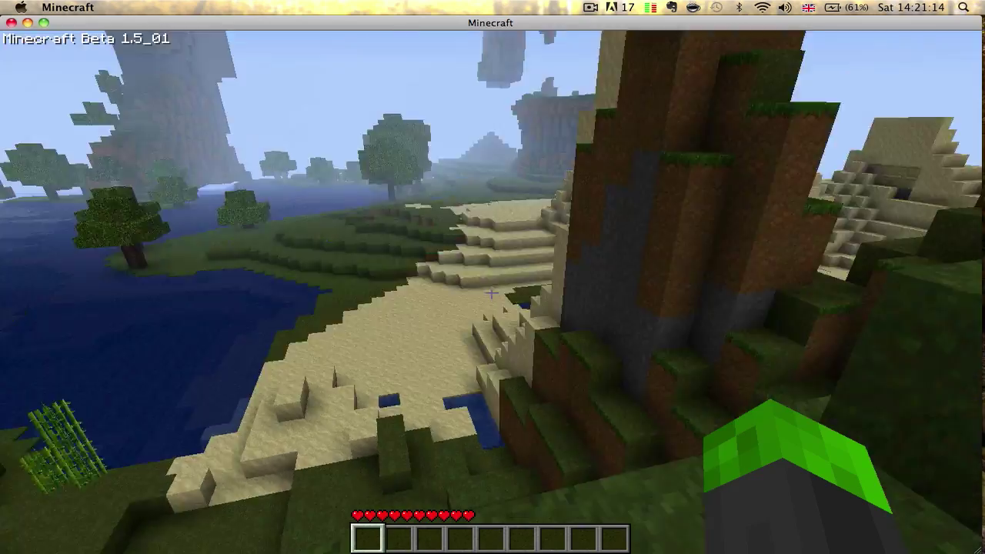
Step: Walk up to the yellow flower on the grass, pick it and replant it on the ground nearby
{"action": "key", "text": "w"}
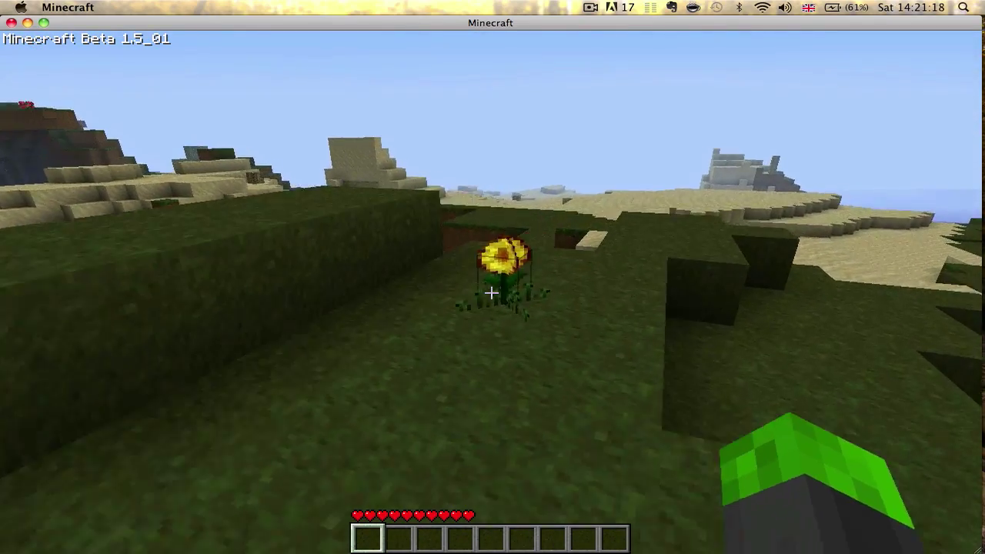
{"action": "left_click", "coordinate": [491, 293]}
{"action": "key", "text": "w"}
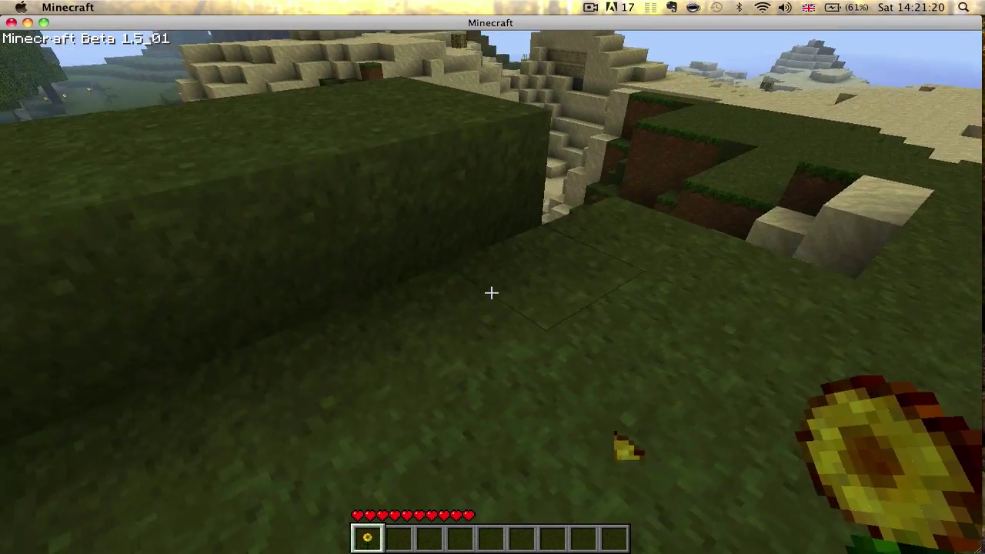
{"action": "right_click", "coordinate": [491, 293]}
Step: Walk over the grassy ledge down to the pond in the sand to examine the sand, dirt and water textures
{"action": "key", "text": "w"}
{"action": "key", "text": "space"}
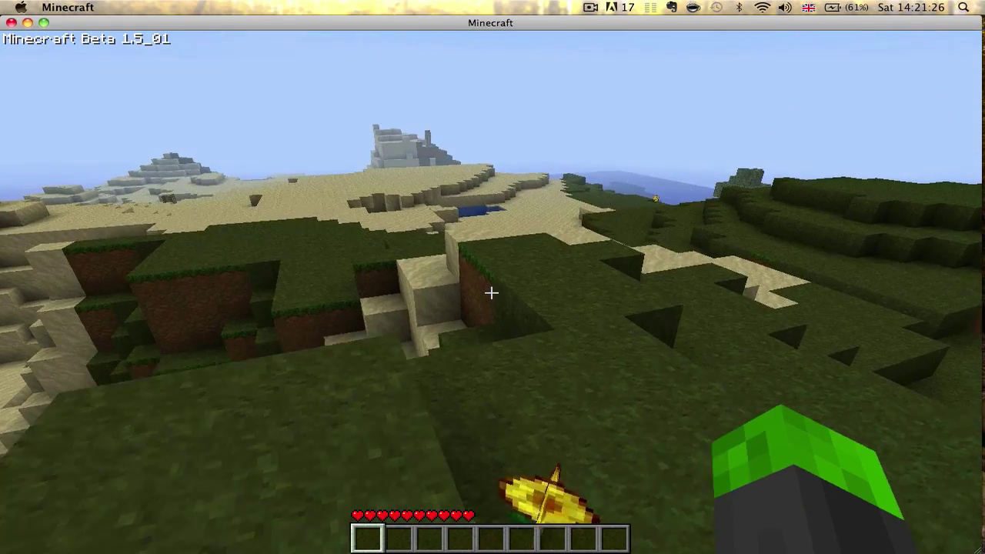
{"action": "key", "text": "w"}
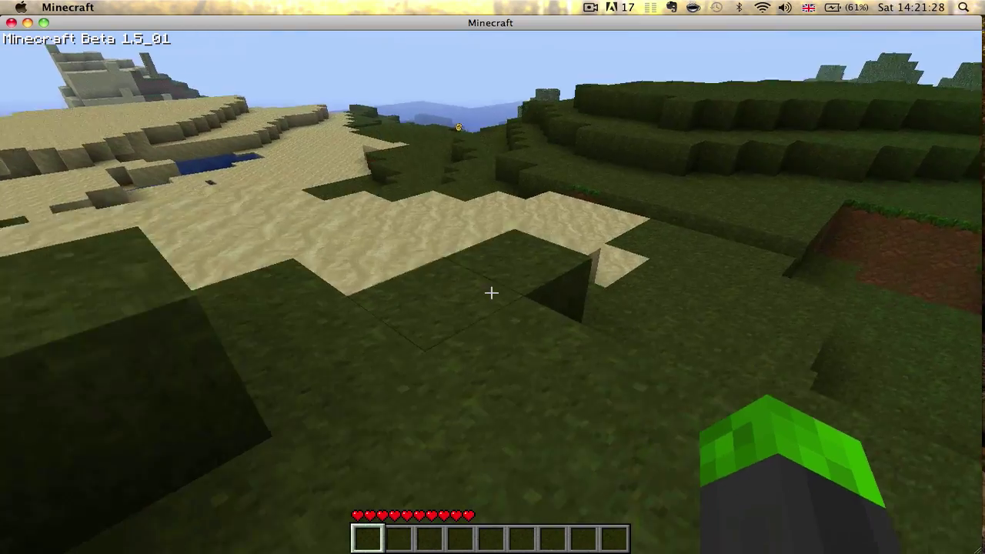
{"action": "key", "text": "w"}
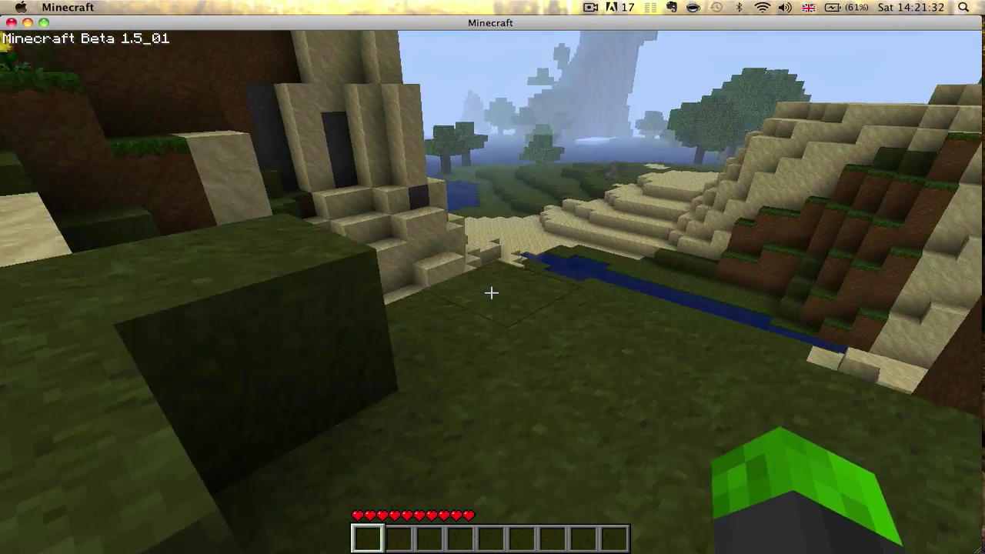
{"action": "key", "text": "w"}
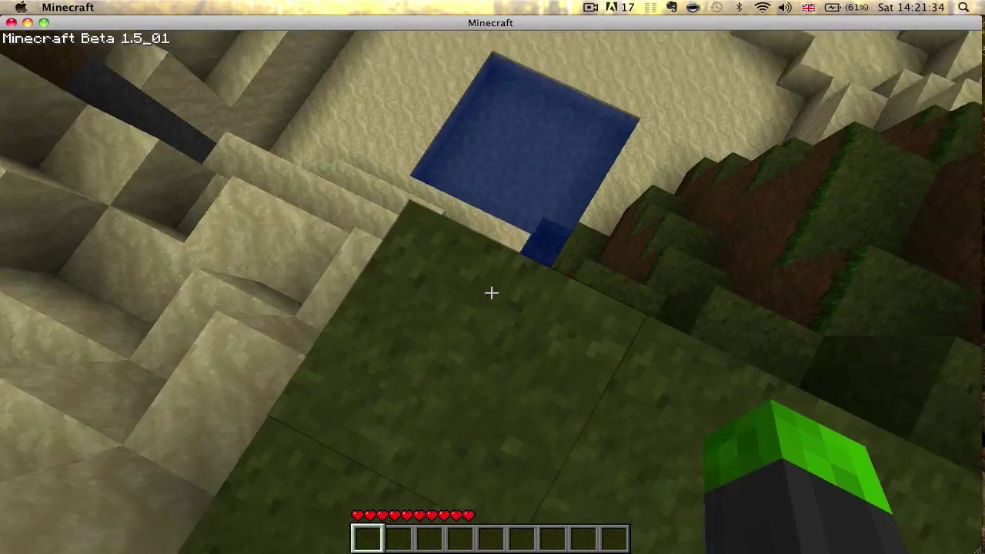
{"action": "key", "text": "w"}
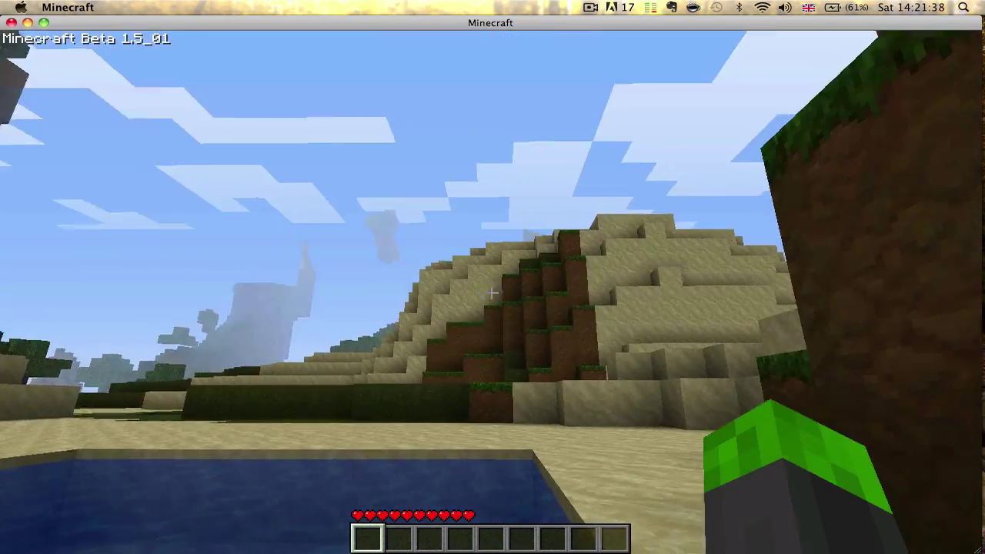
Step: Check the inventory once more, close it and pause the game at the game menu
{"action": "key", "text": "e"}
{"action": "key", "text": "Escape"}
{"action": "key", "text": "Escape"}
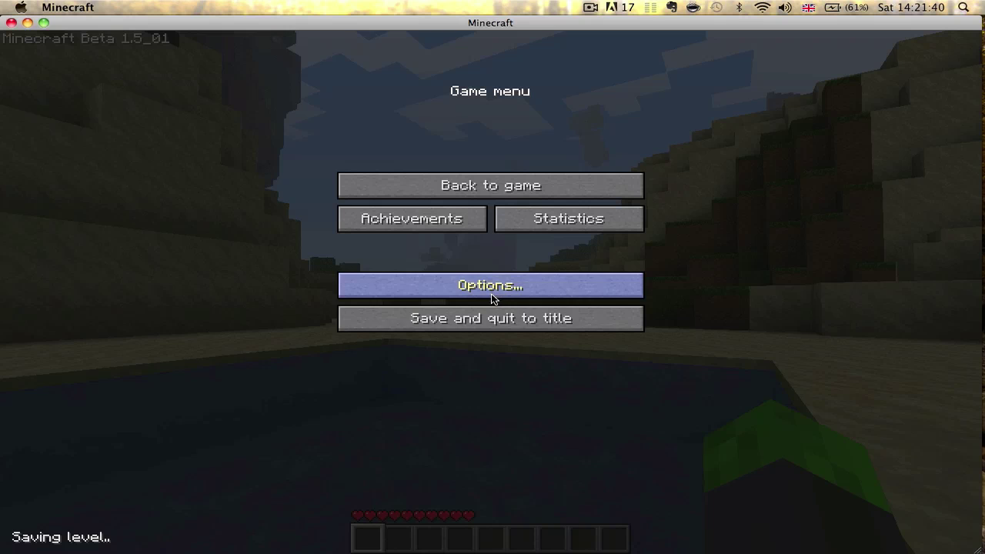